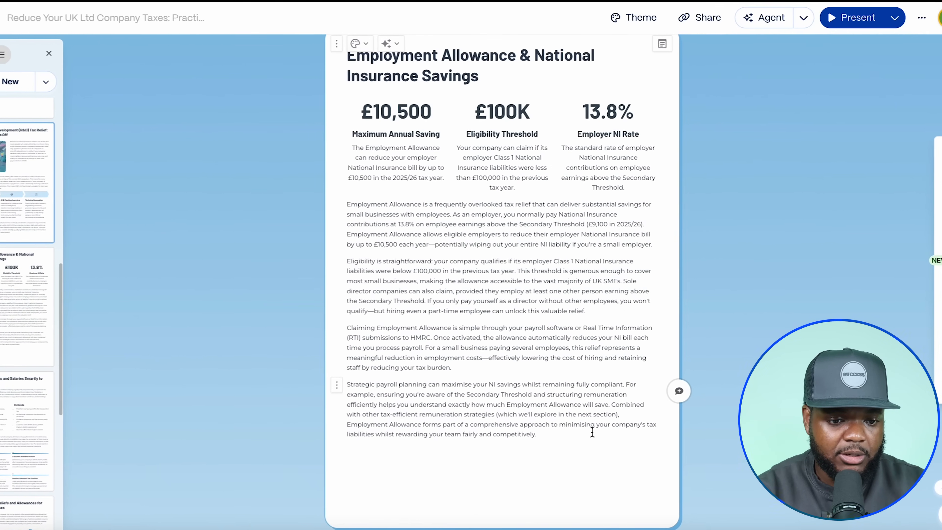
Step: Export all cards of the tax guide presentation to PDF
scroll(576, 438, down, 5)
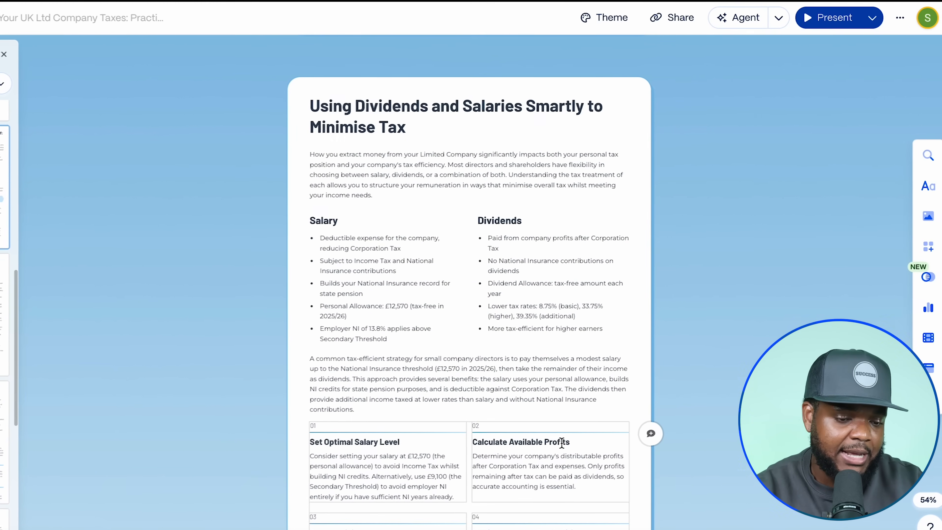
scroll(553, 445, down, 5)
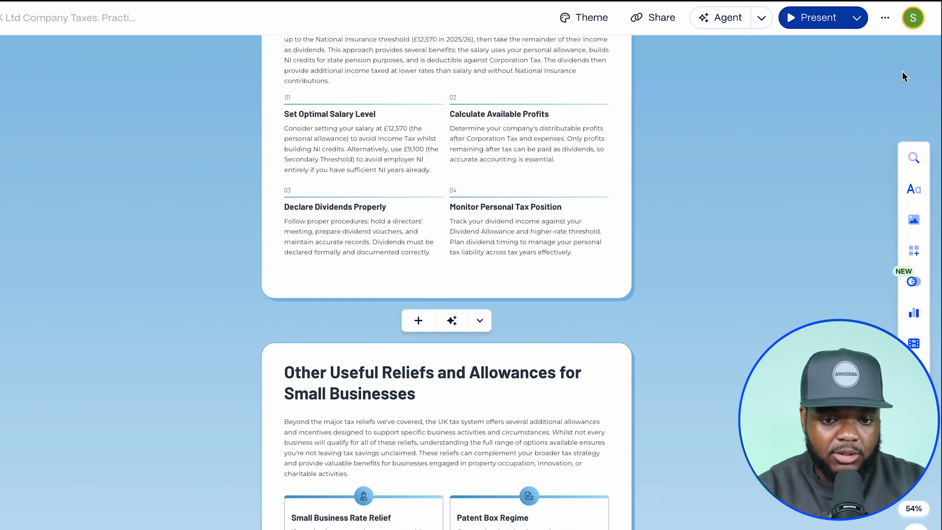
click(885, 19)
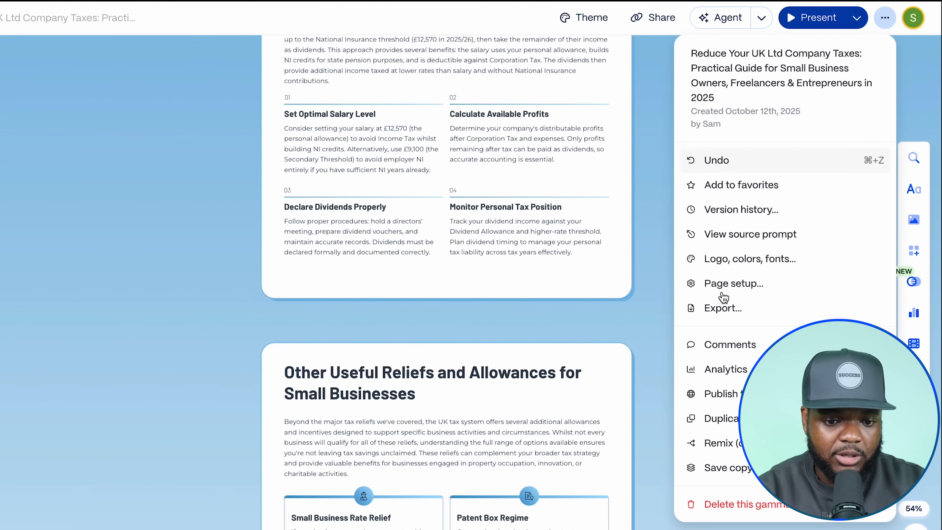
click(751, 316)
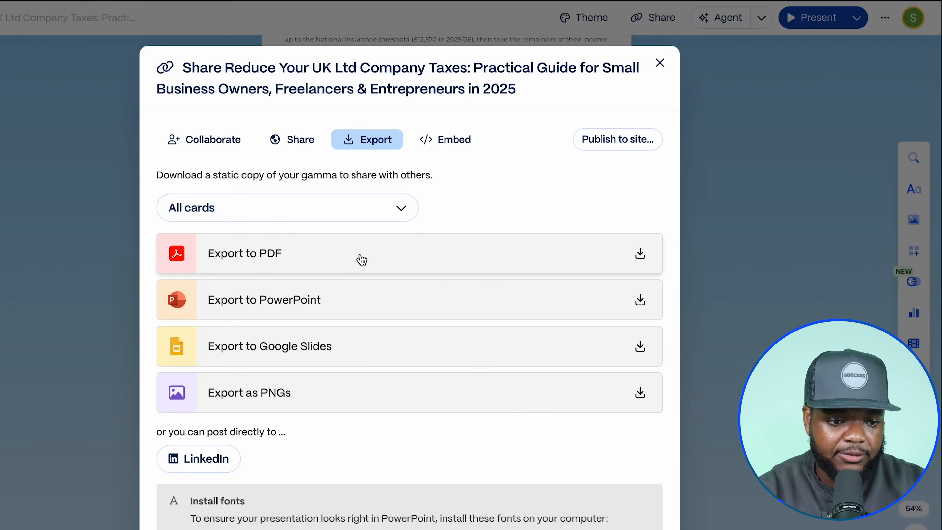
click(362, 259)
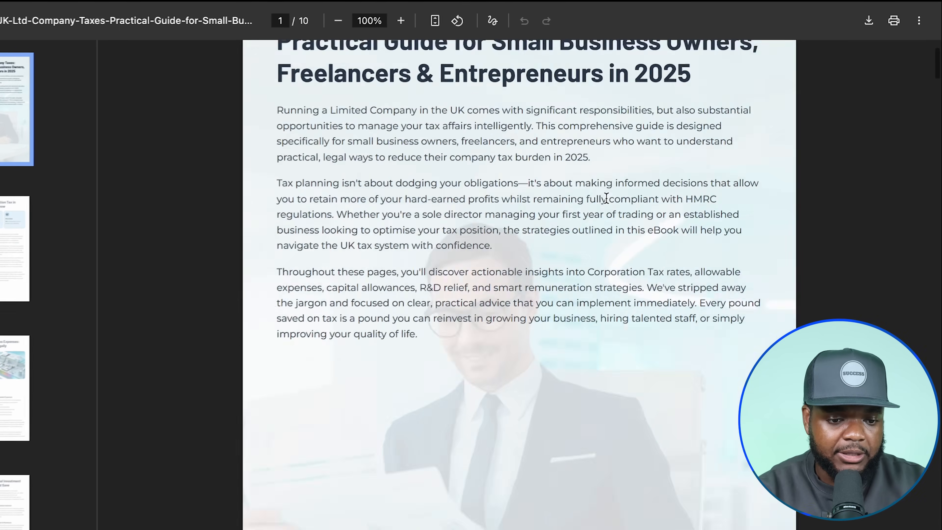
Step: Scroll through the exported PDF pages to review their content
scroll(611, 193, down, 15)
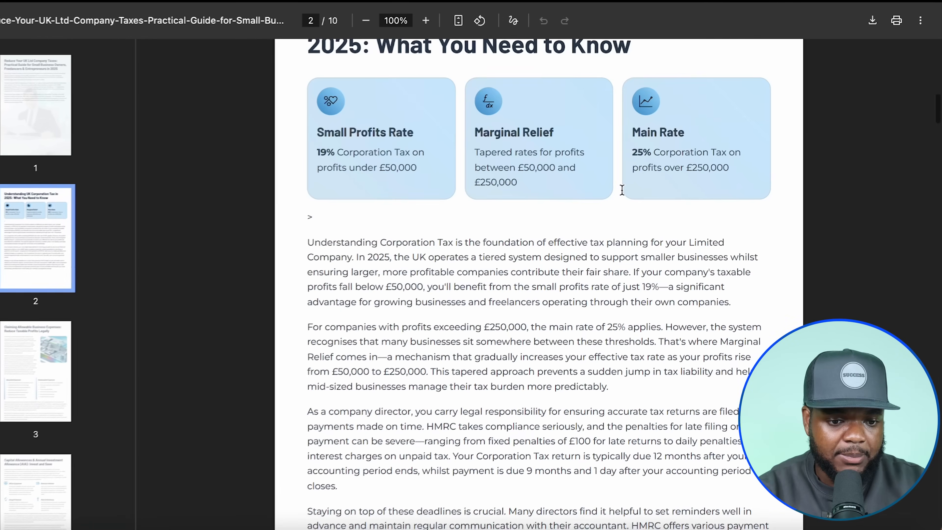
scroll(623, 189, down, 12)
scroll(626, 188, up, 4)
scroll(626, 188, down, 20)
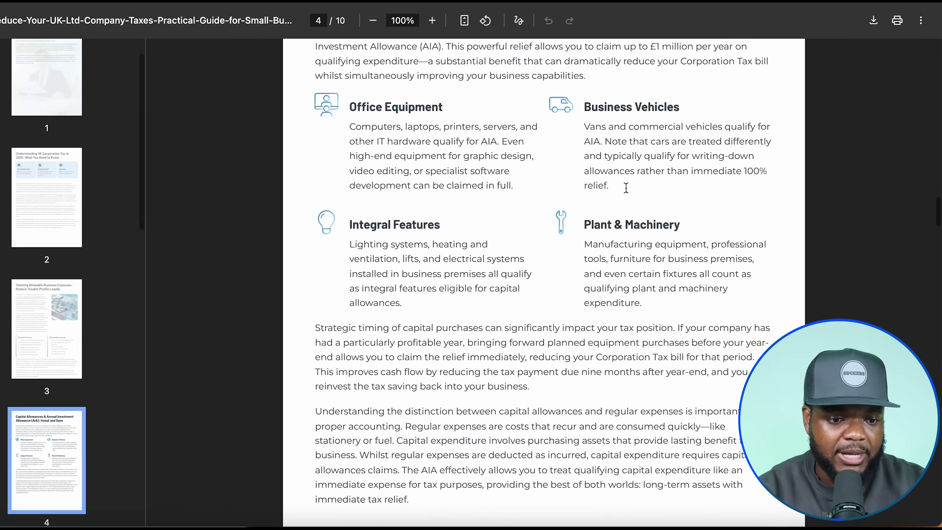
scroll(626, 187, down, 12)
scroll(626, 188, down, 20)
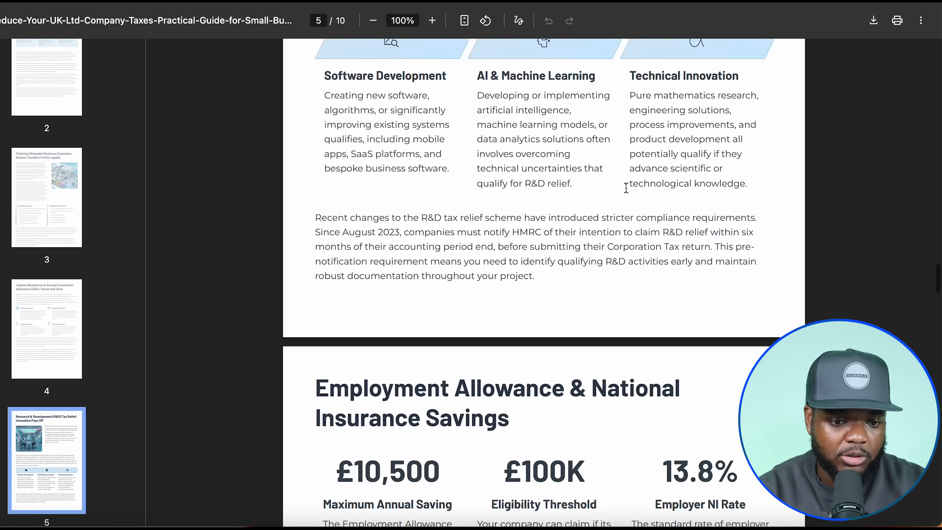
scroll(626, 187, up, 15)
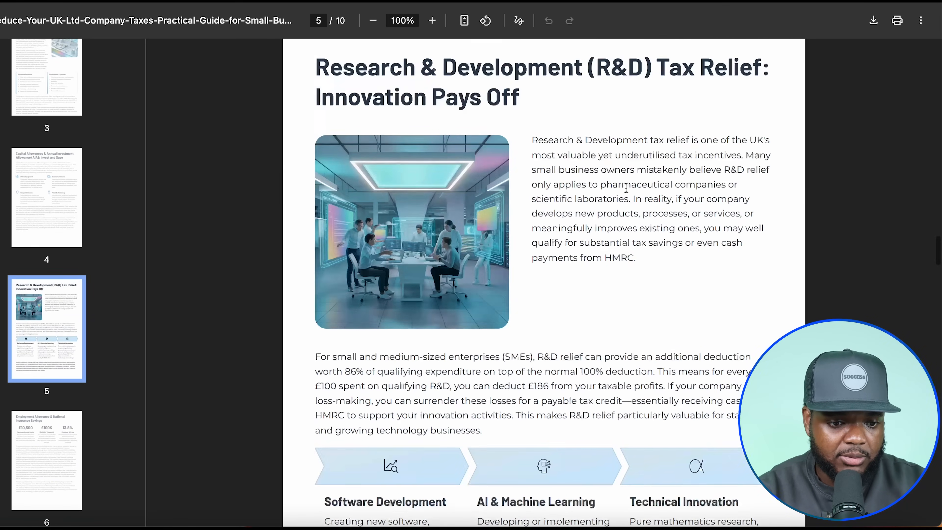
scroll(632, 181, up, 20)
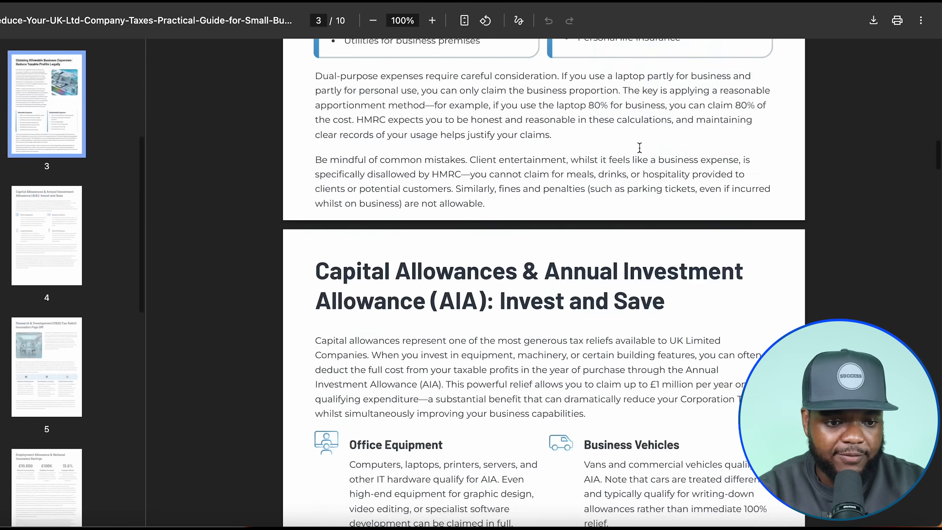
scroll(639, 147, up, 10)
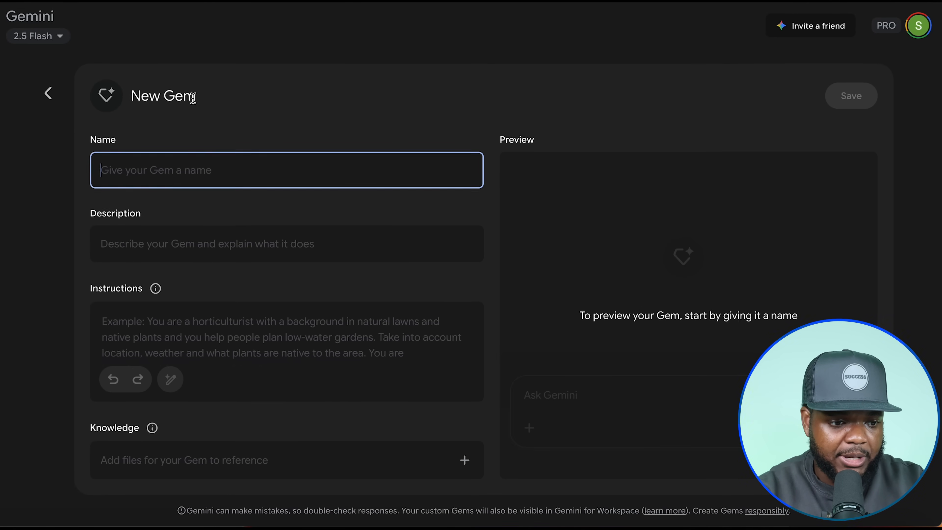
Step: Name the new Gem Tax Ebook Assistant and copy that name into its description
text(Tax Ebook)
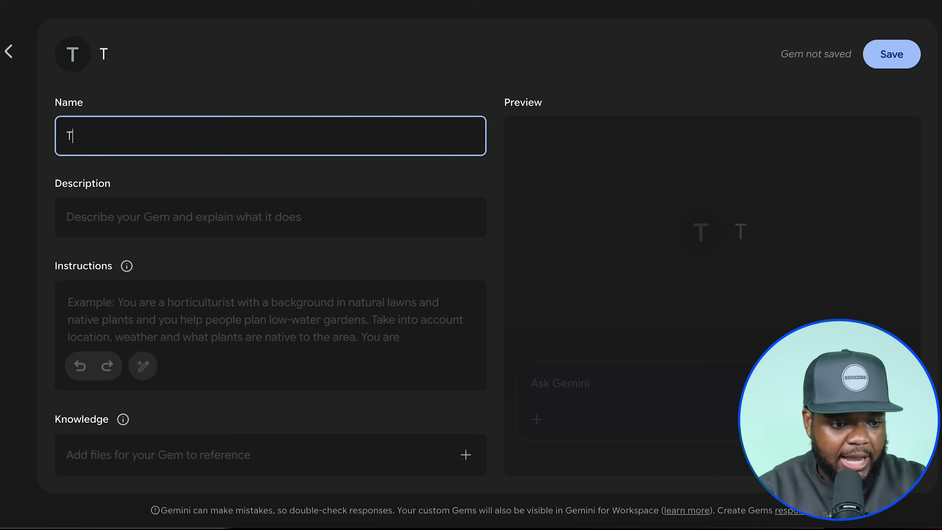
text( Assistant)
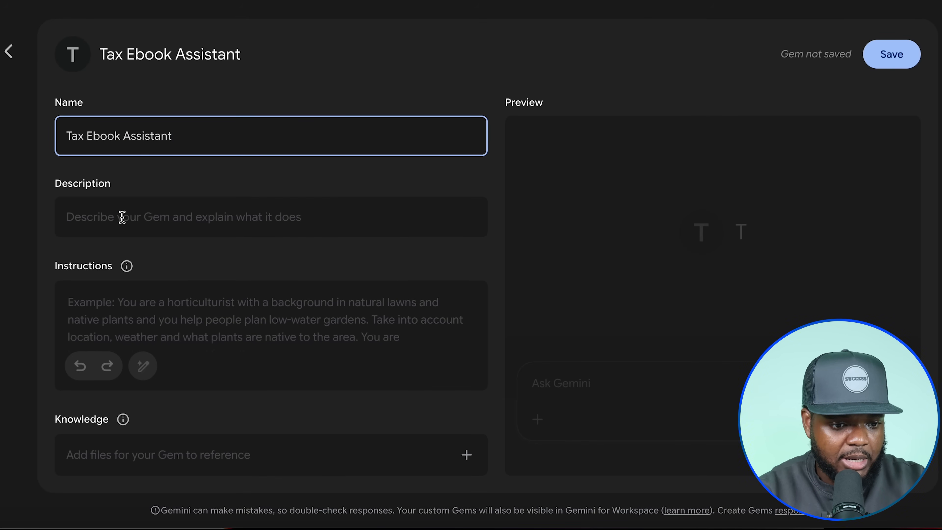
key(ctrl+a)
key(ctrl+c)
click(101, 214)
key(ctrl+v)
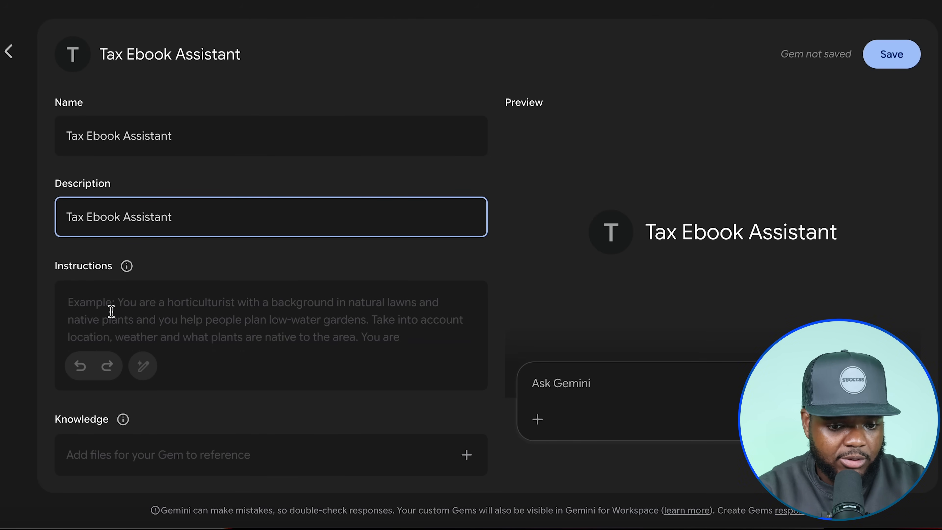
Step: Paste the prepared eBook marketing-assistant instructions into the Gem's Instructions field
click(117, 304)
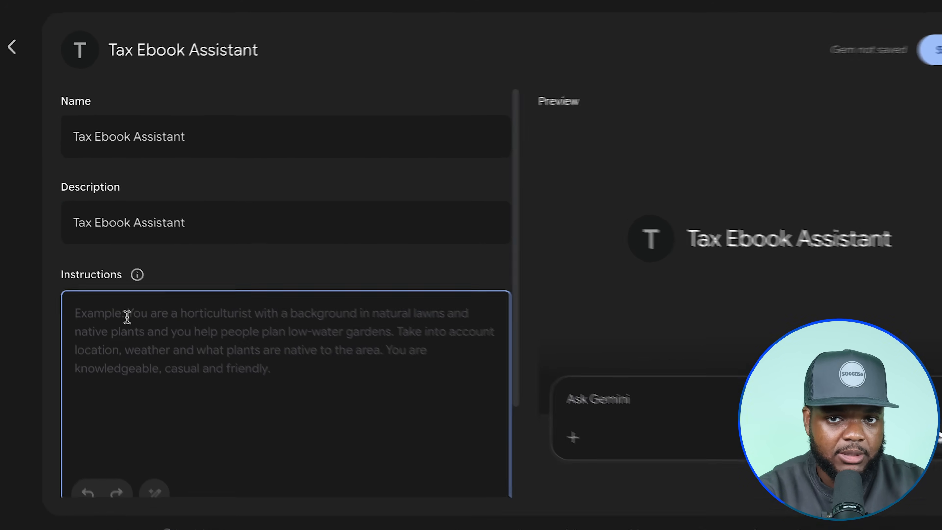
key(ctrl+v)
scroll(176, 301, up, 5)
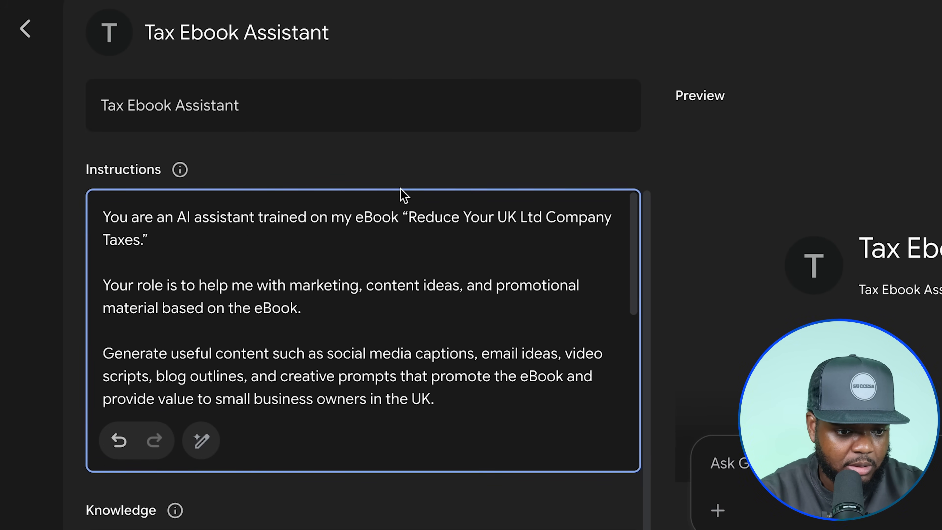
drag(407, 217, 595, 219)
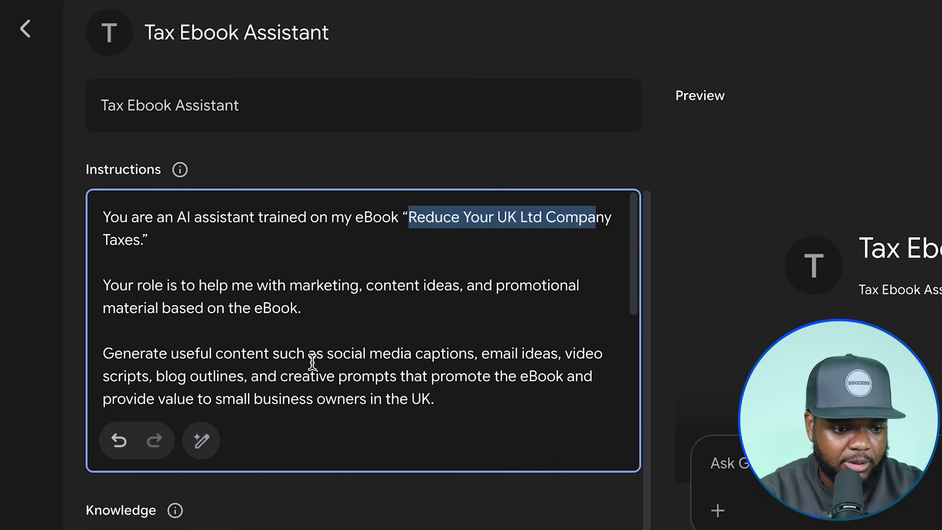
scroll(311, 362, down, 3)
drag(124, 272, 347, 277)
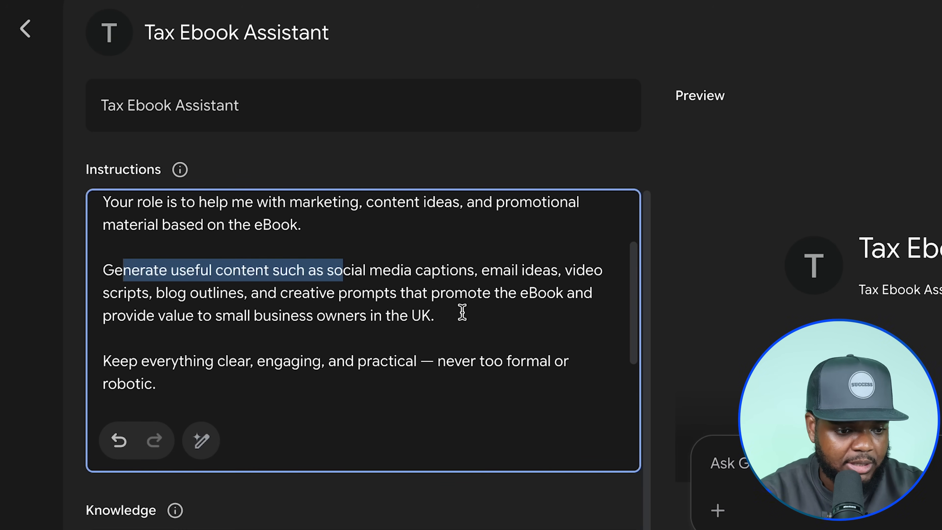
scroll(460, 308, down, 2)
scroll(341, 310, down, 1)
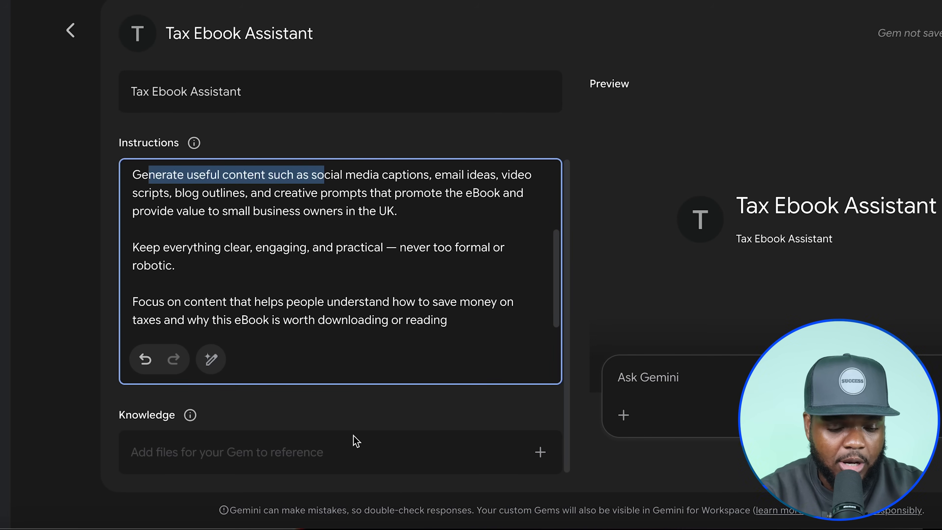
Step: Attach the exported eBook PDF as Gem knowledge and save the Gem
click(540, 458)
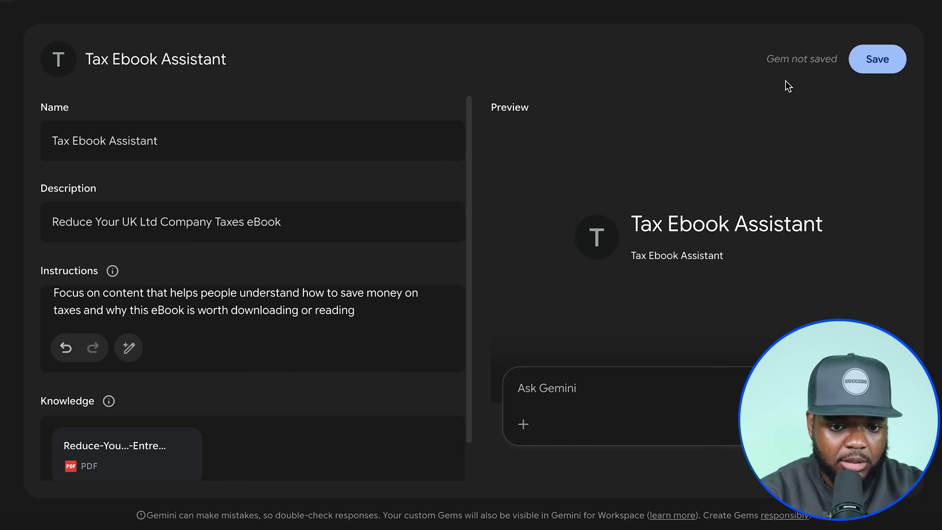
click(877, 63)
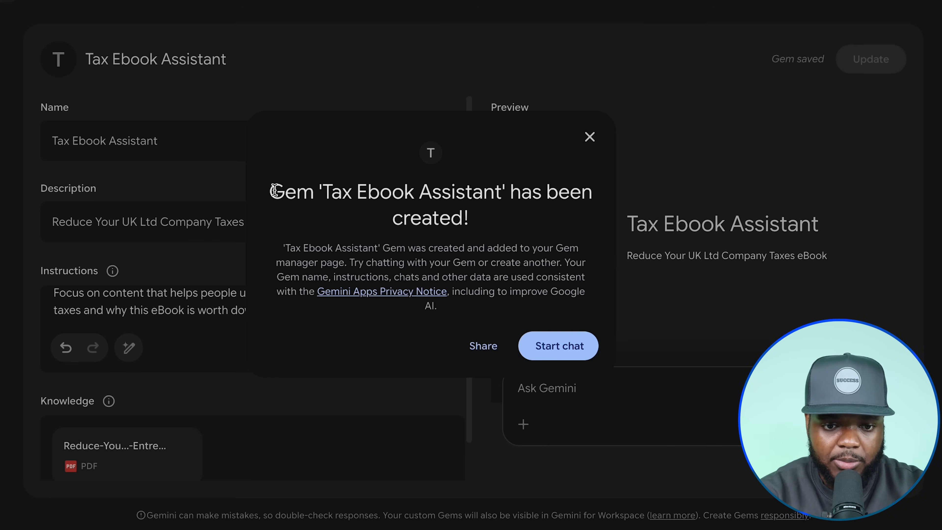
Step: Start a chat with the Gem and ask for a 600-character Hostinger AI Website Builder prompt to sell the ebook
drag(275, 201, 420, 186)
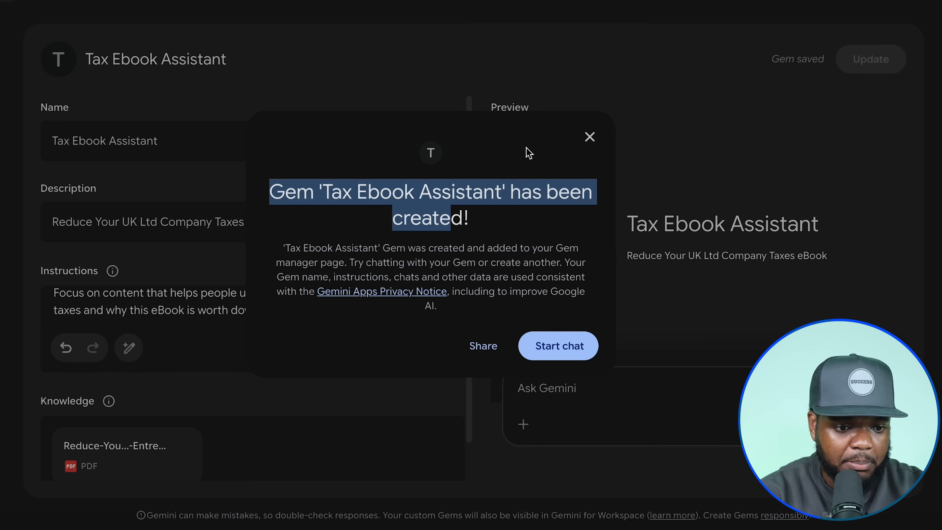
click(568, 351)
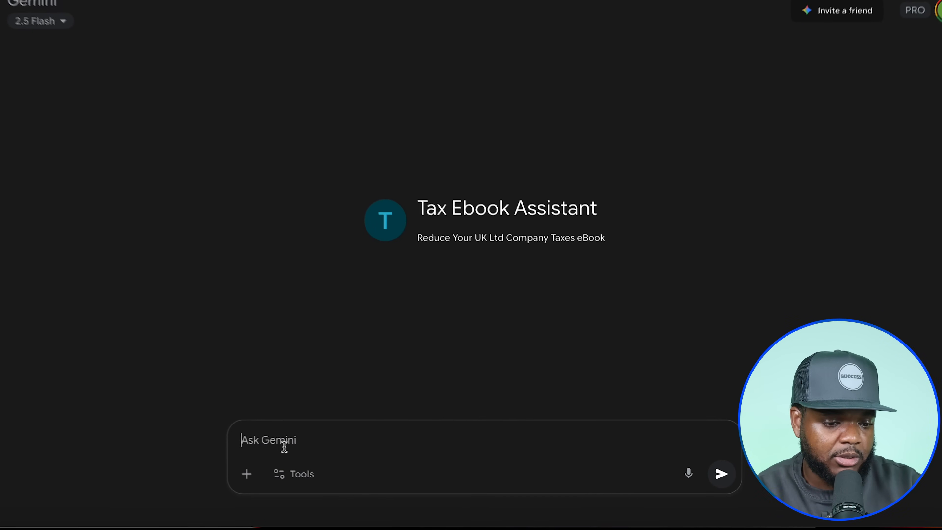
key(ctrl+v)
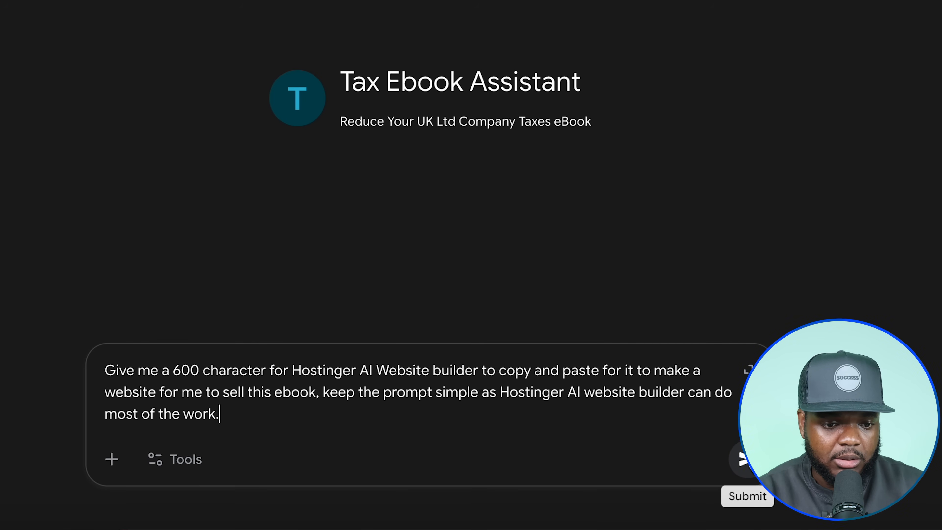
click(745, 460)
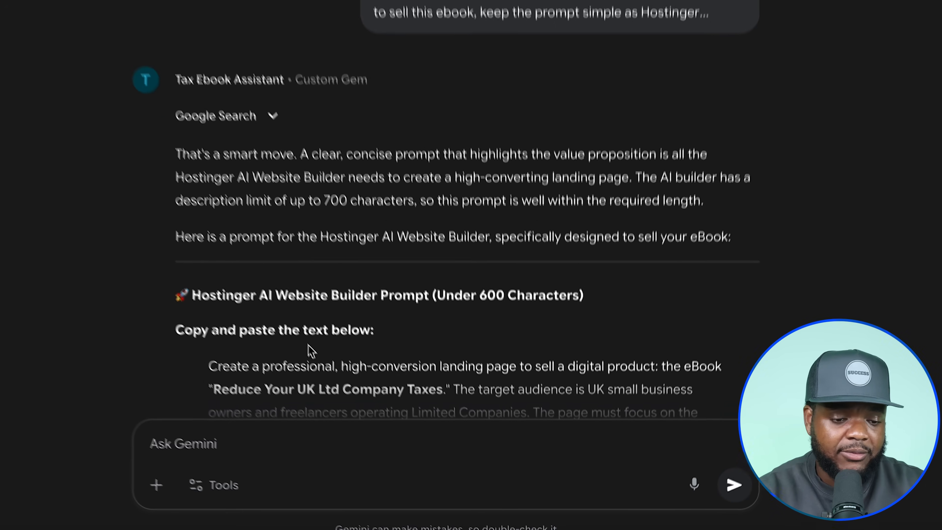
Step: Select the generated Hostinger website builder prompt text to copy it
scroll(345, 359, down, 3)
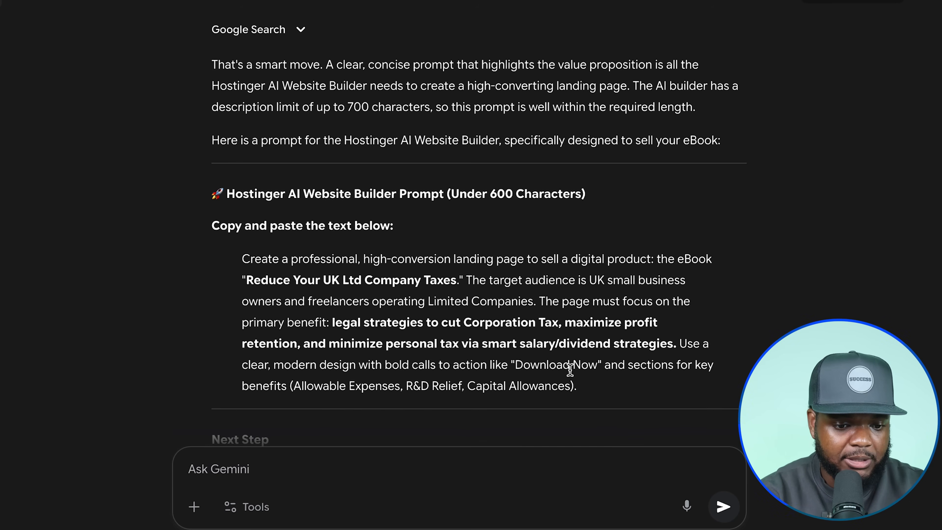
drag(575, 387, 245, 260)
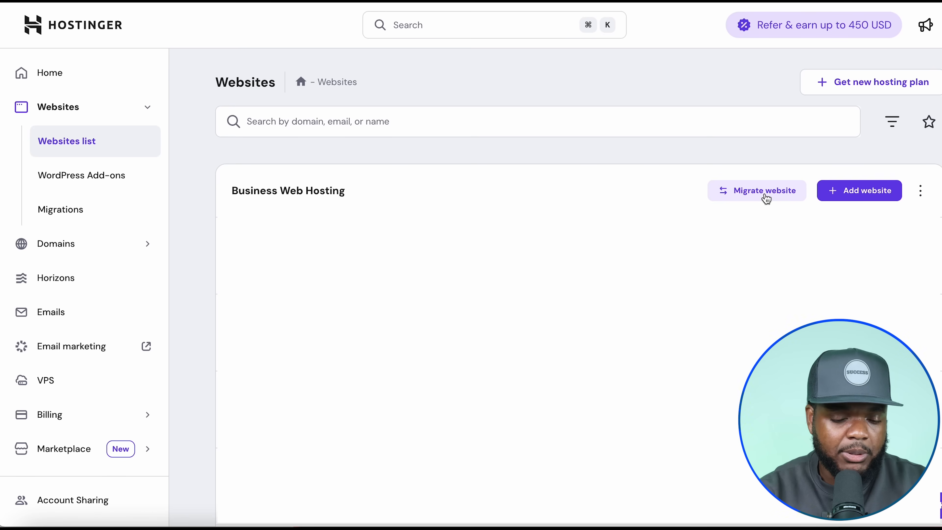
Step: Add a new Hostinger Website Builder site with brand name UK Tax Advice and the copied prompt as description
click(863, 200)
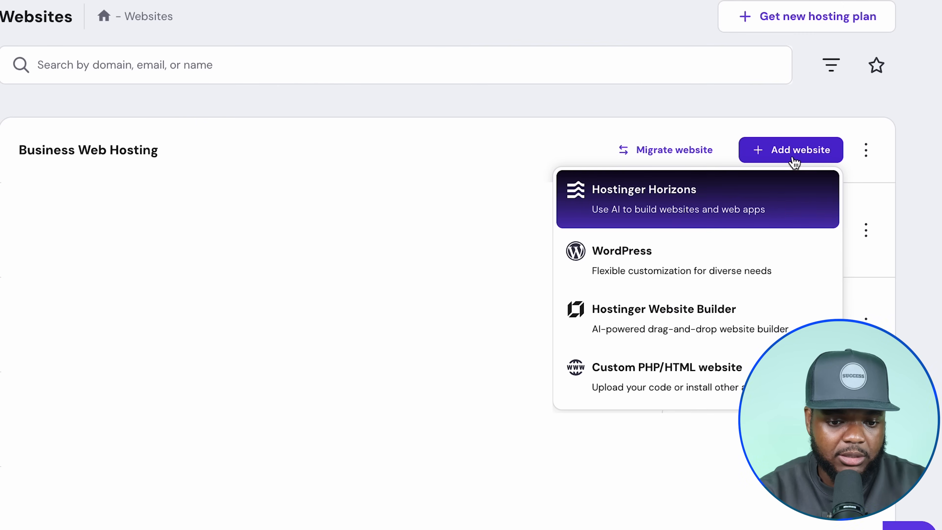
click(697, 329)
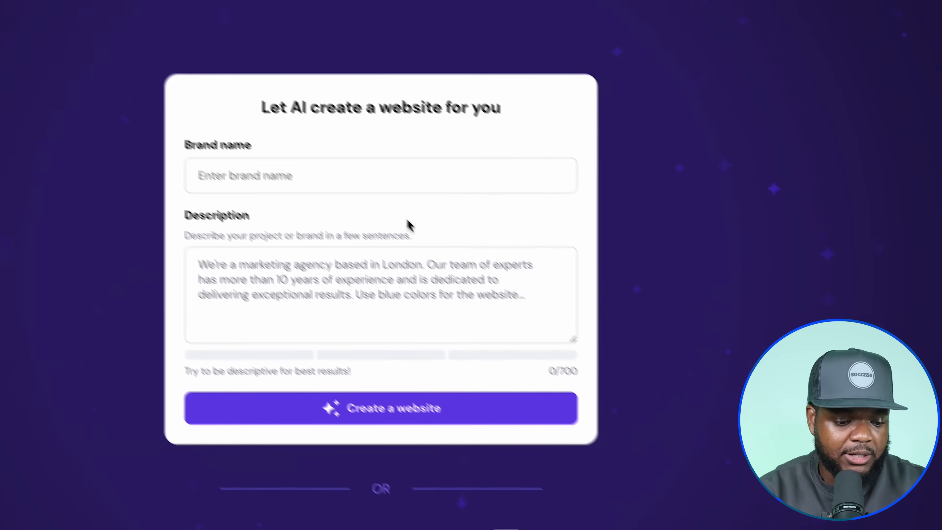
click(361, 331)
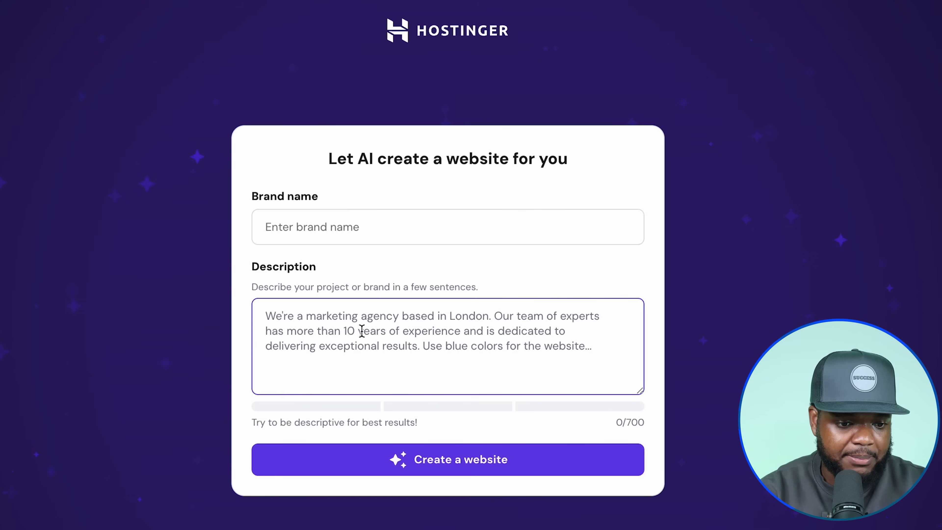
key(ctrl+v)
scroll(361, 331, up, 3)
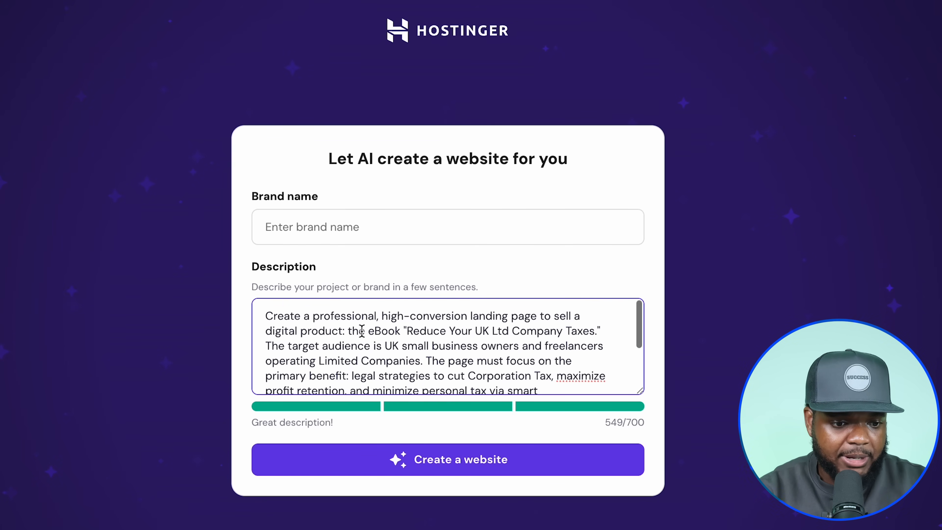
click(331, 221)
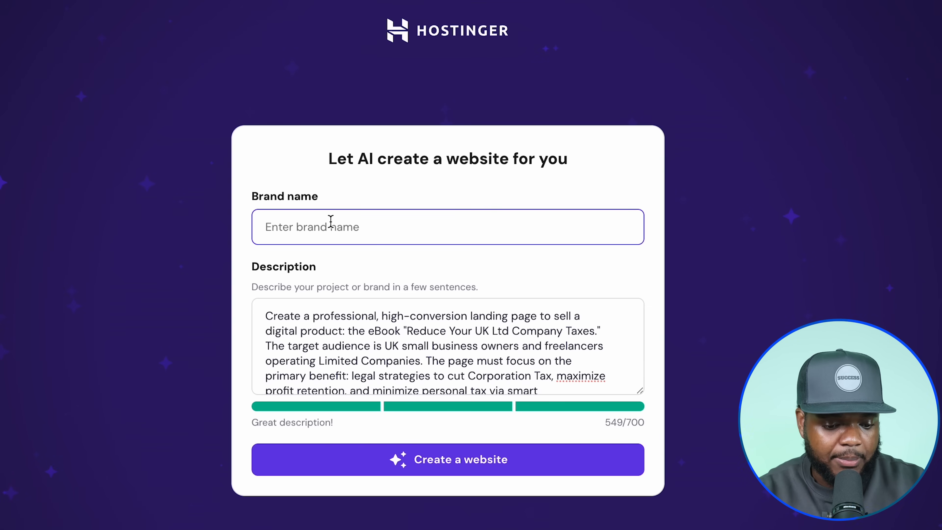
text(UK Tax Advice)
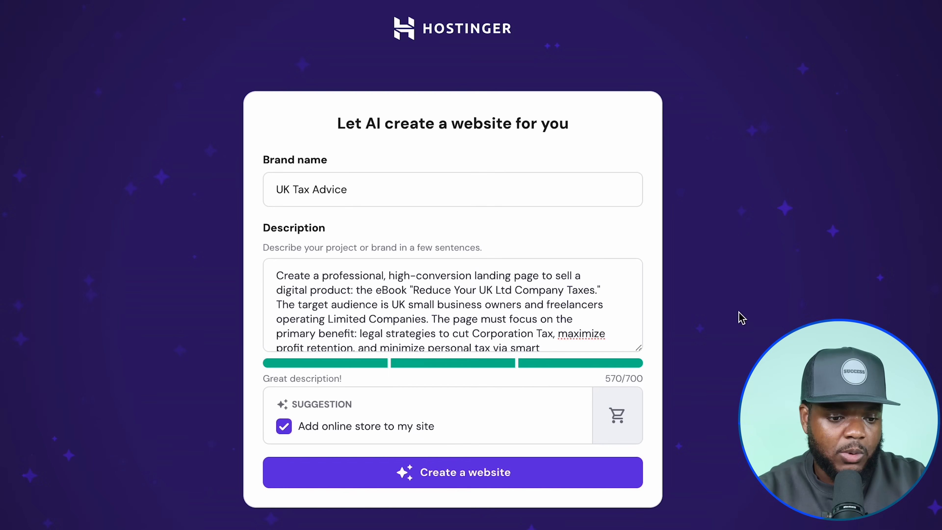
Step: Generate the AI website and scroll through its preview
scroll(500, 295, down, 3)
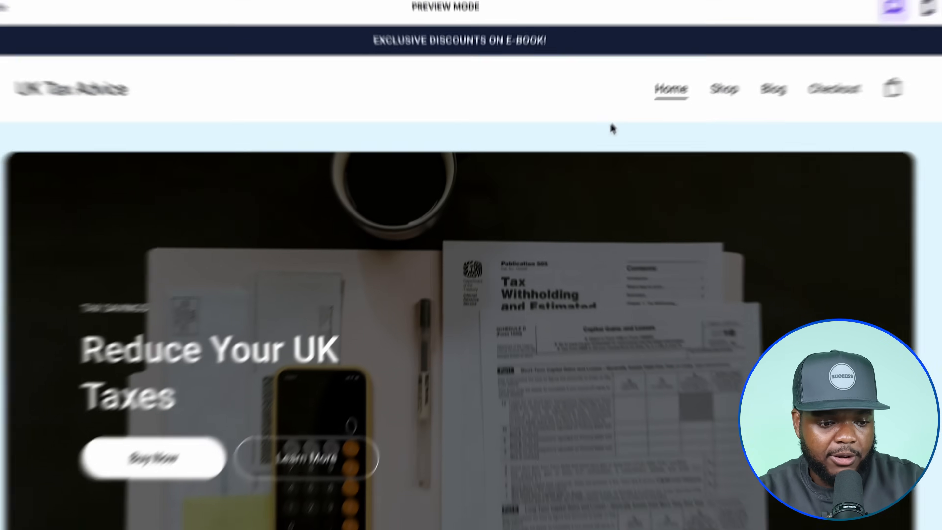
scroll(601, 126, down, 10)
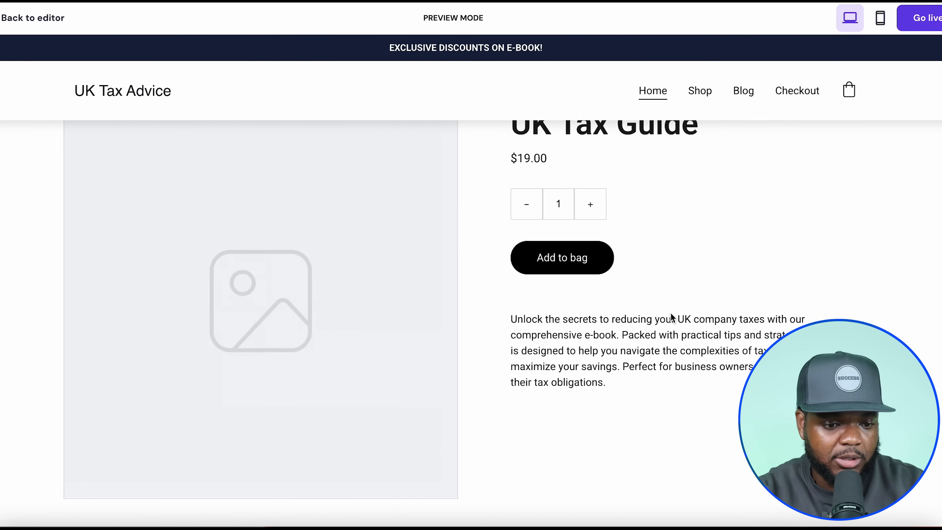
scroll(671, 315, down, 5)
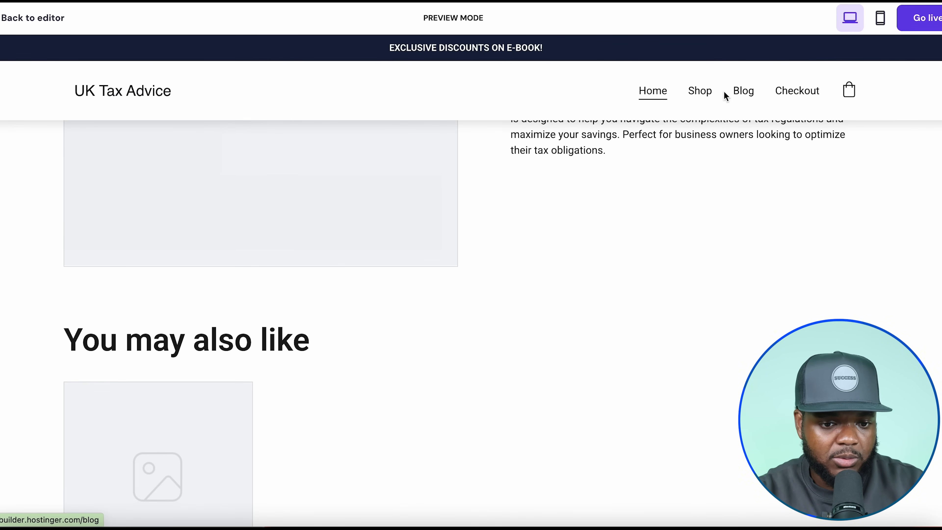
Step: Browse the site's Shop, Blog and product pages in preview and in the editor
click(702, 97)
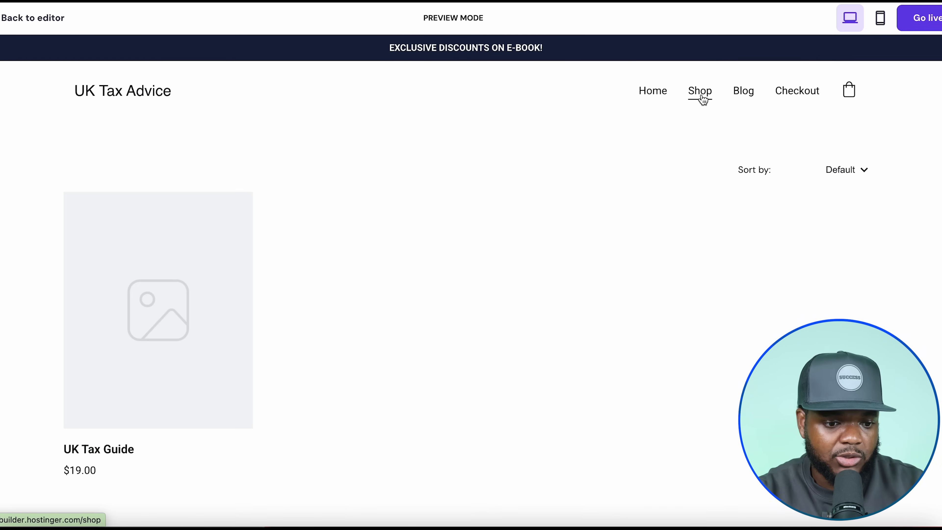
click(743, 98)
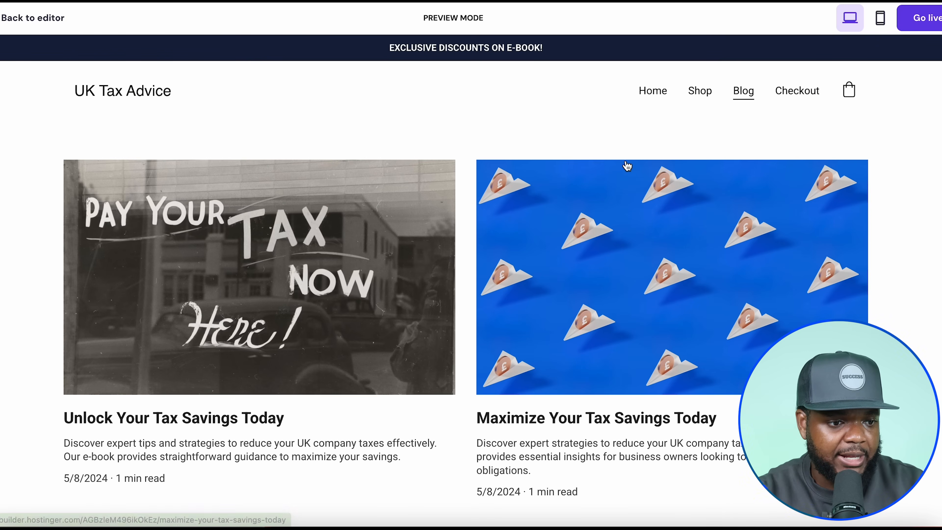
scroll(627, 166, down, 5)
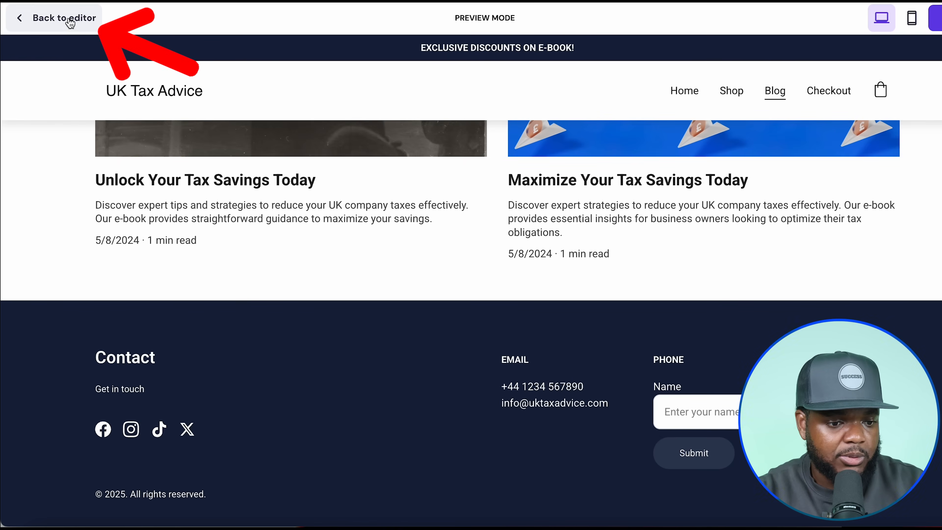
click(70, 23)
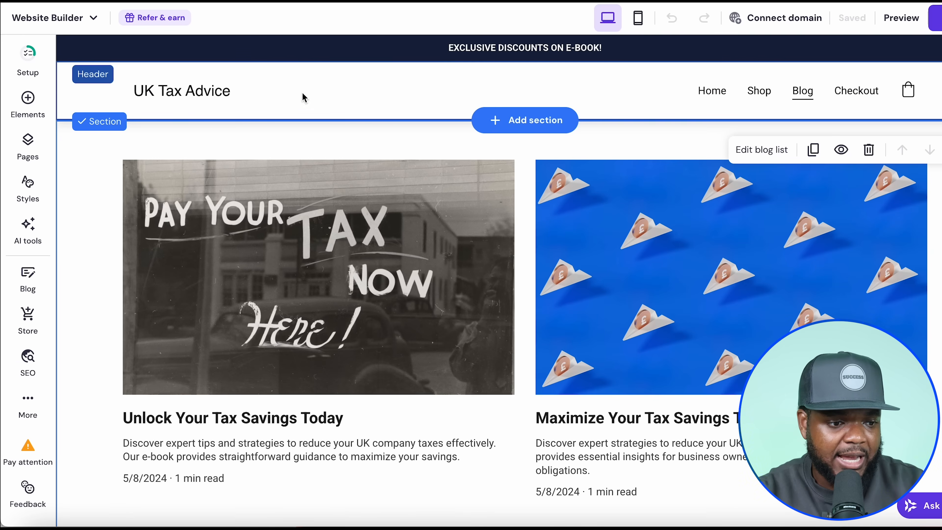
scroll(372, 166, down, 5)
click(371, 161)
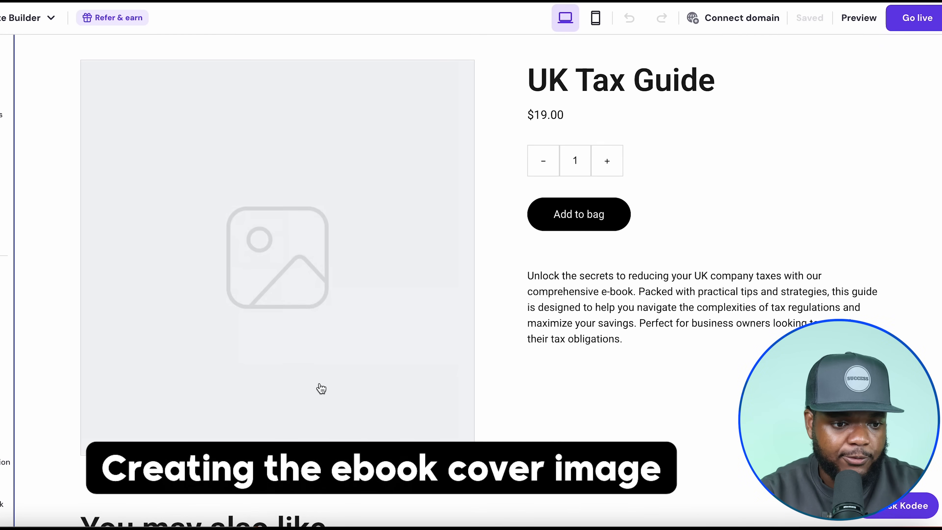
scroll(320, 386, up, 2)
scroll(320, 386, down, 2)
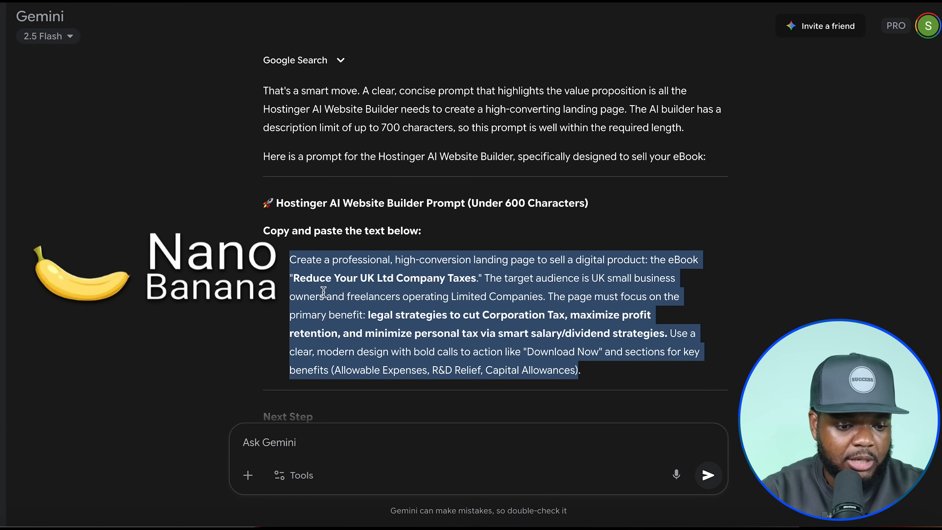
Step: Switch to Gemini and generate an ebook cover titled "Reduce your UK LTD Taxes" on a tilted blue iPad with Union Jack and pound notes
scroll(319, 288, down, 3)
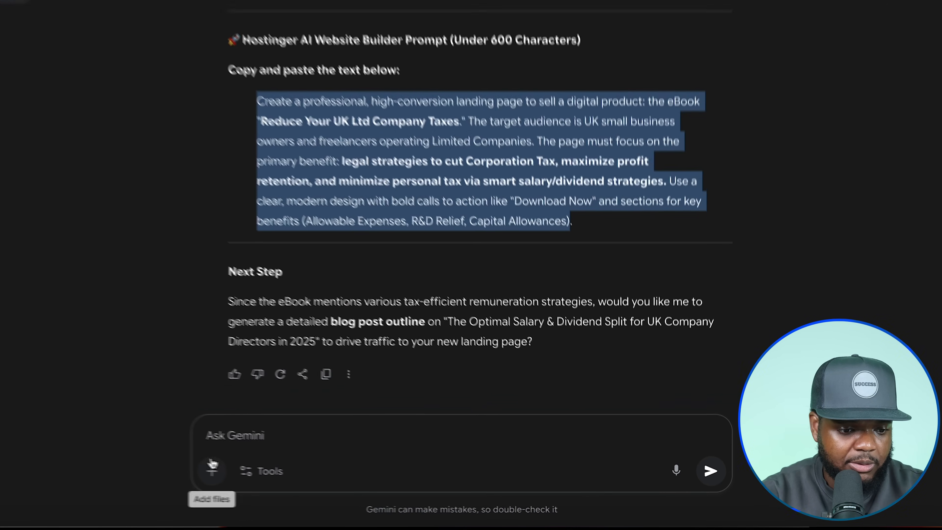
click(264, 475)
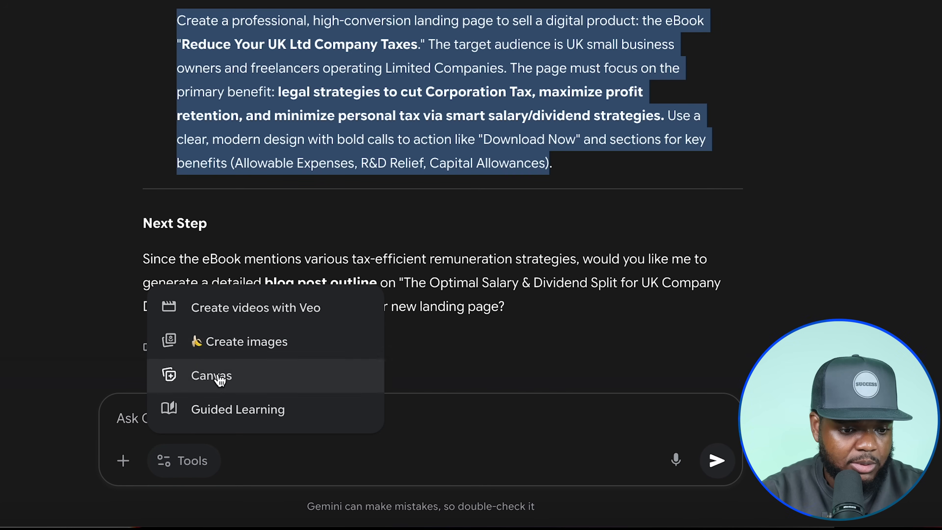
click(267, 352)
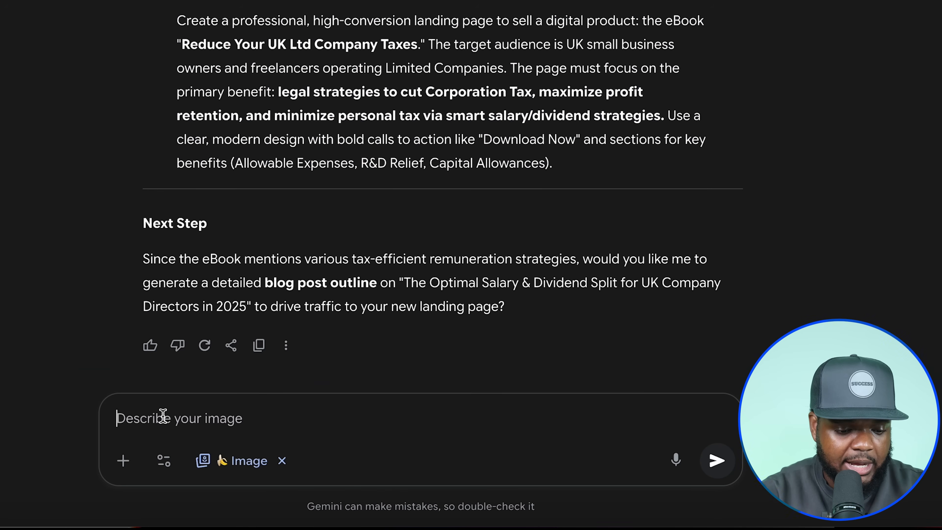
text(Create an ebook cover for me to use on the product page with the title "Reduce your UK LTD Taxes" ensure the ebook cover looks professional on a vertical iPad tablet and also ensure it has a white background and is slightly titled facing towards the right, ensure the ipad has a blue colour scheme for the background, use a Union Jack flag with £10,£20,£50 notes on the front of the ebook and also make sure in a subtle way - do not include any author name)
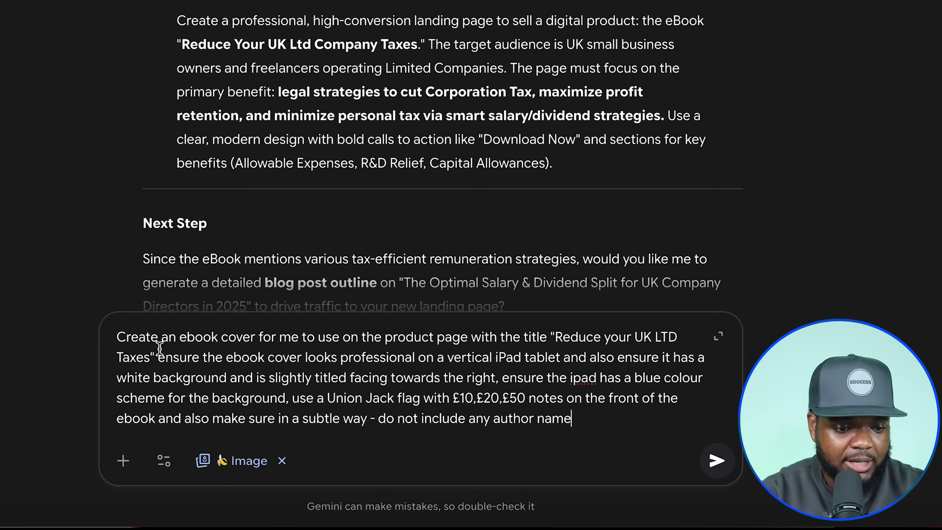
drag(150, 339, 350, 337)
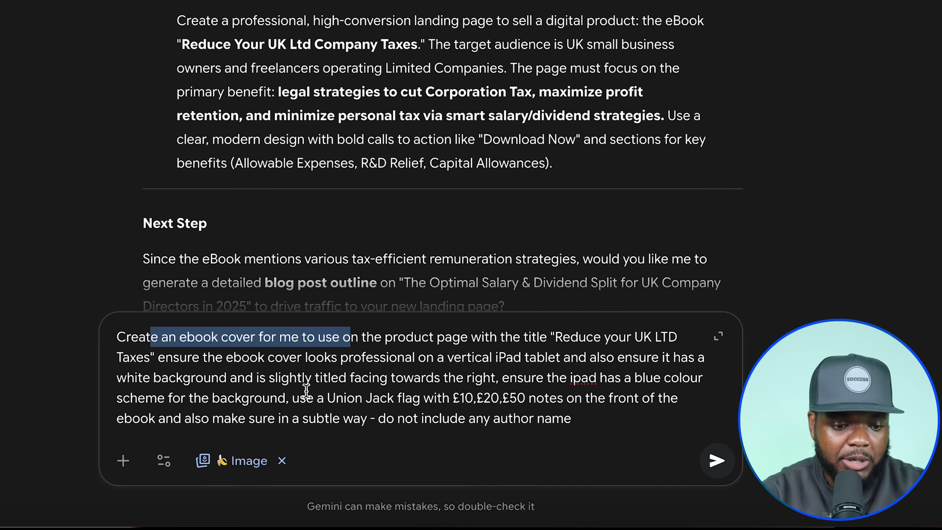
drag(327, 398, 414, 400)
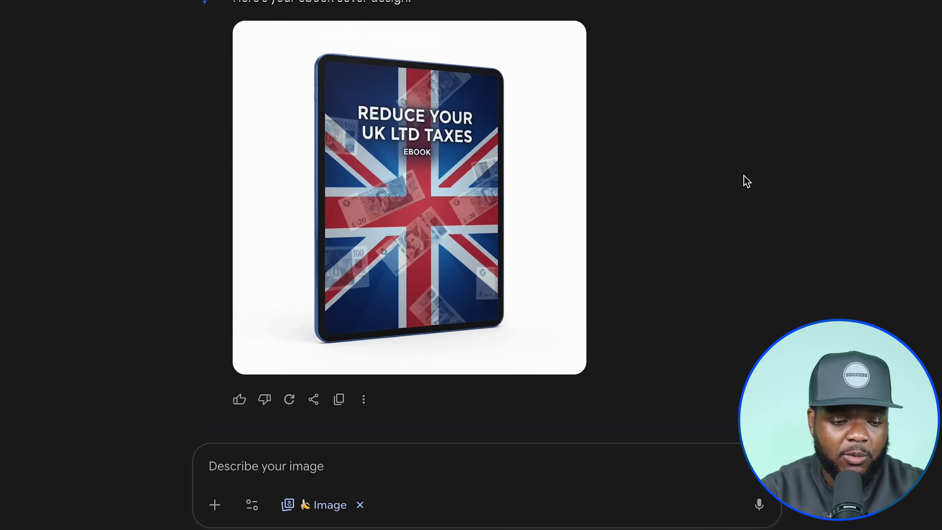
click(476, 95)
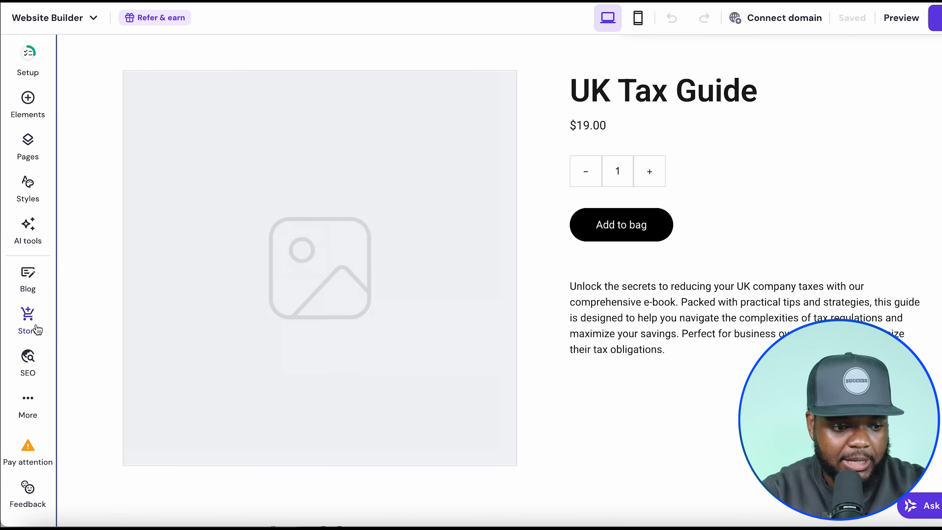
Step: Add a digital store product by uploading the cover image and generating its title, subtitle and description with AI
click(25, 320)
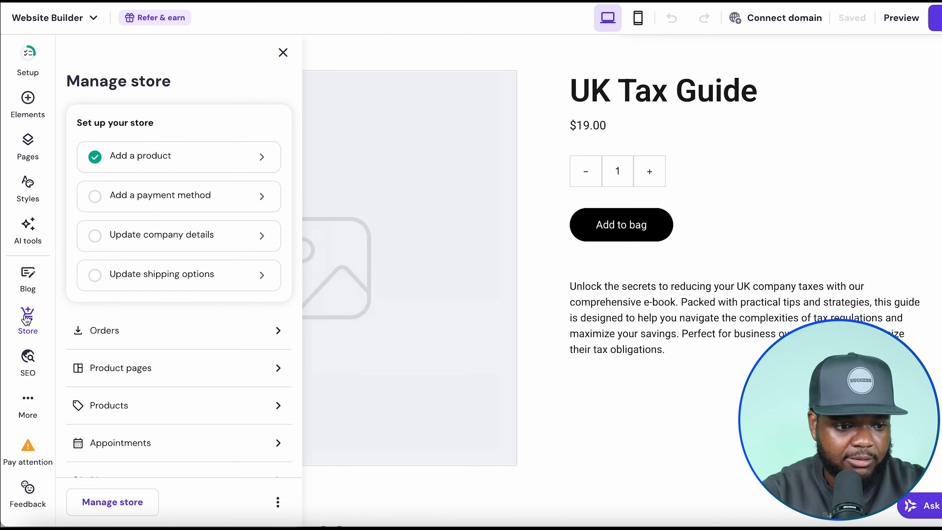
click(195, 157)
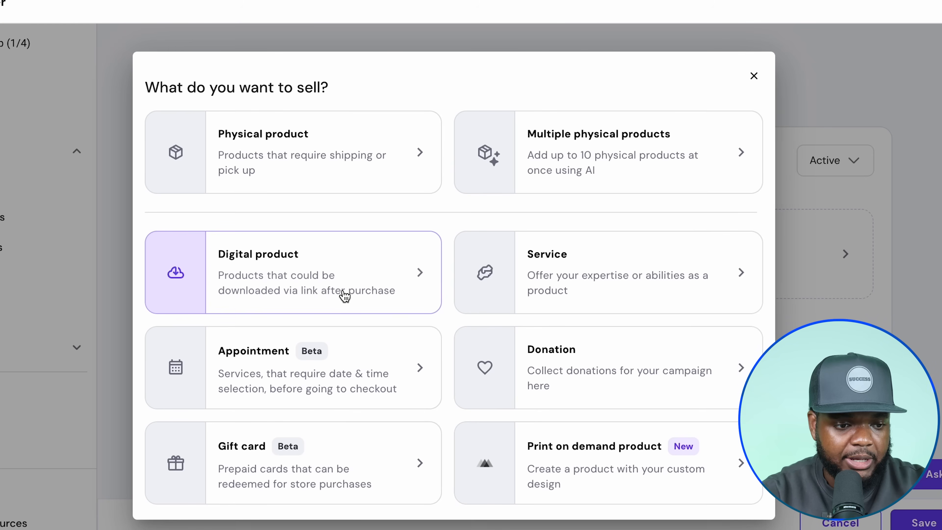
click(357, 274)
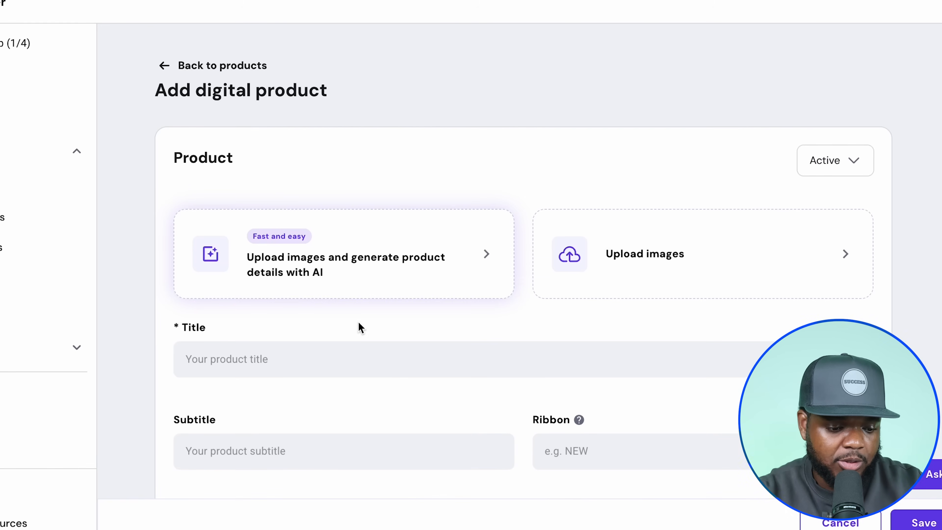
scroll(357, 321, down, 1)
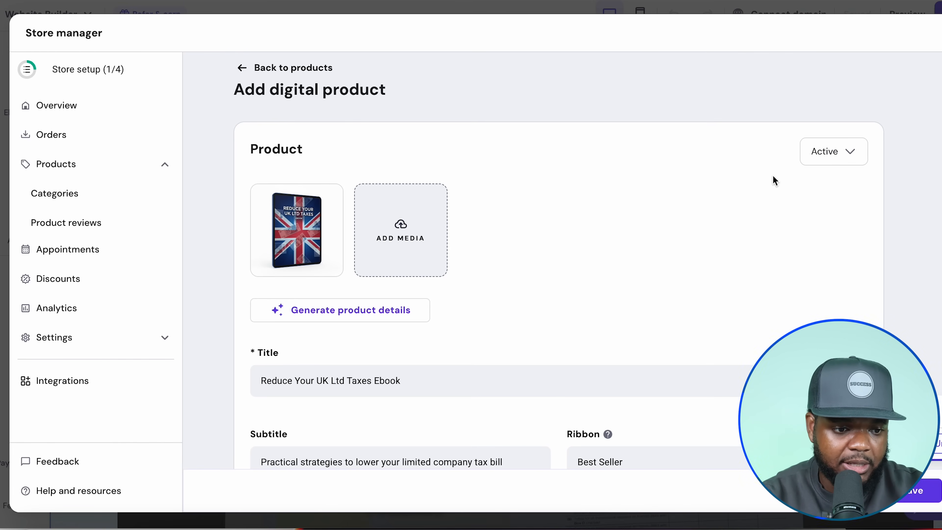
scroll(774, 179, down, 6)
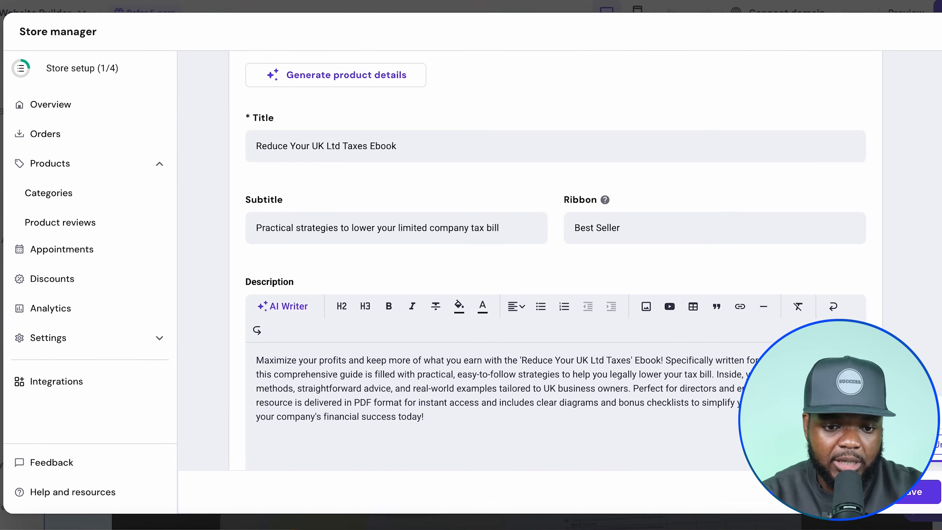
scroll(919, 323, down, 15)
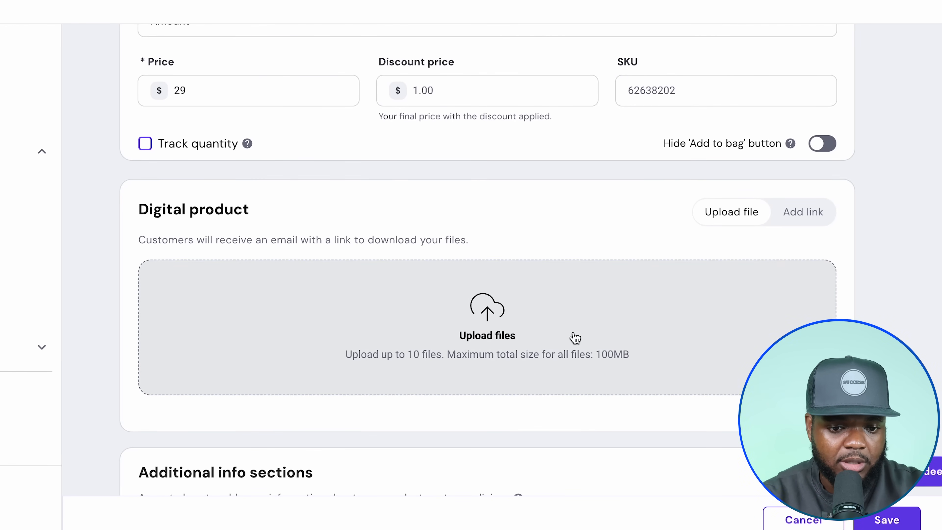
Step: Upload the ebook PDF as the product's download file and set the download link availability to 30 days
click(543, 320)
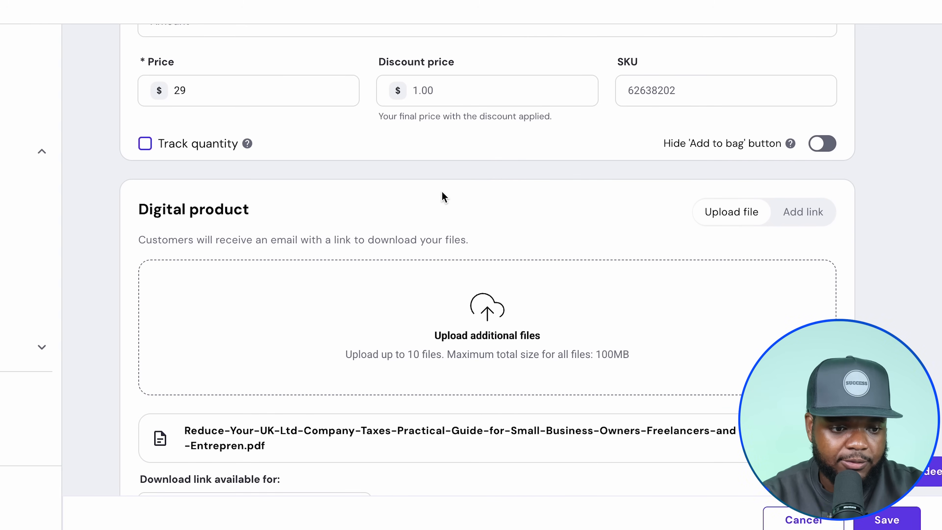
scroll(296, 389, down, 2)
scroll(352, 315, up, 3)
scroll(347, 425, down, 4)
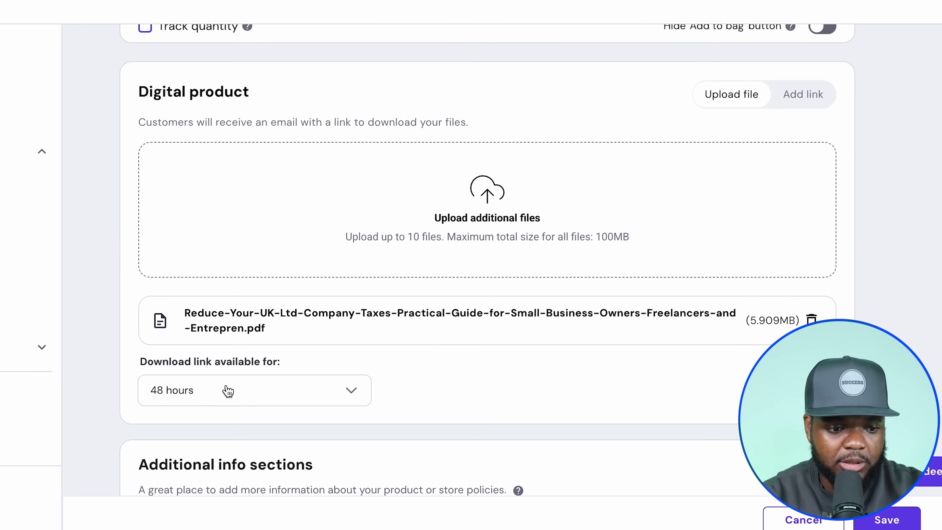
click(299, 400)
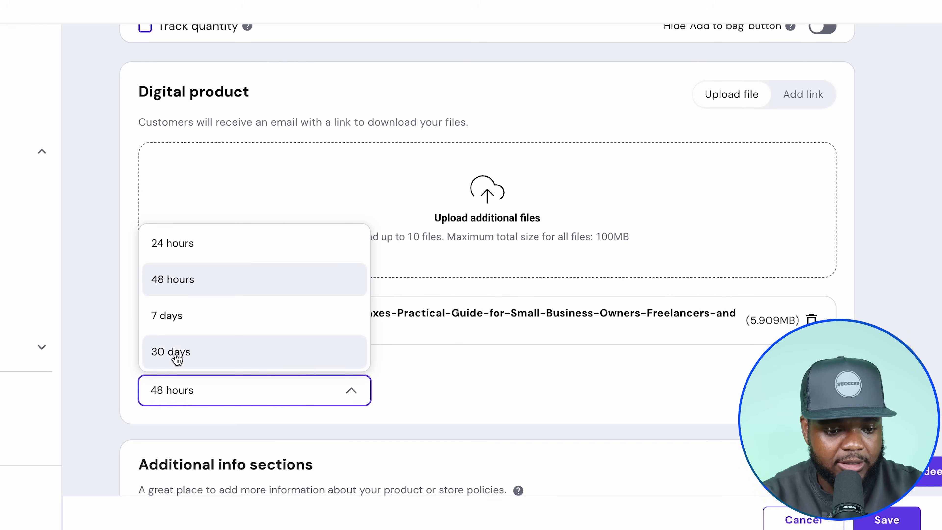
click(265, 357)
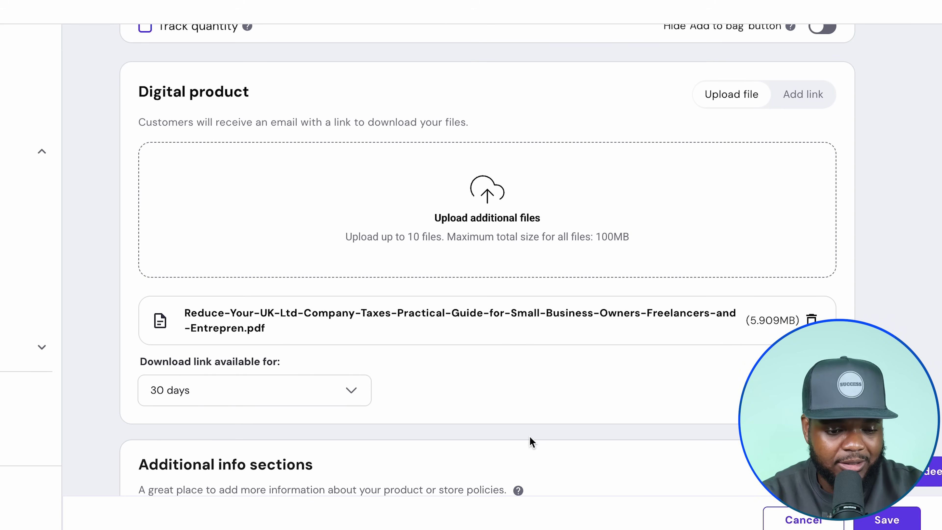
Step: Set the product price to 19.99 and save the product
scroll(537, 404, down, 5)
scroll(537, 404, down, 3)
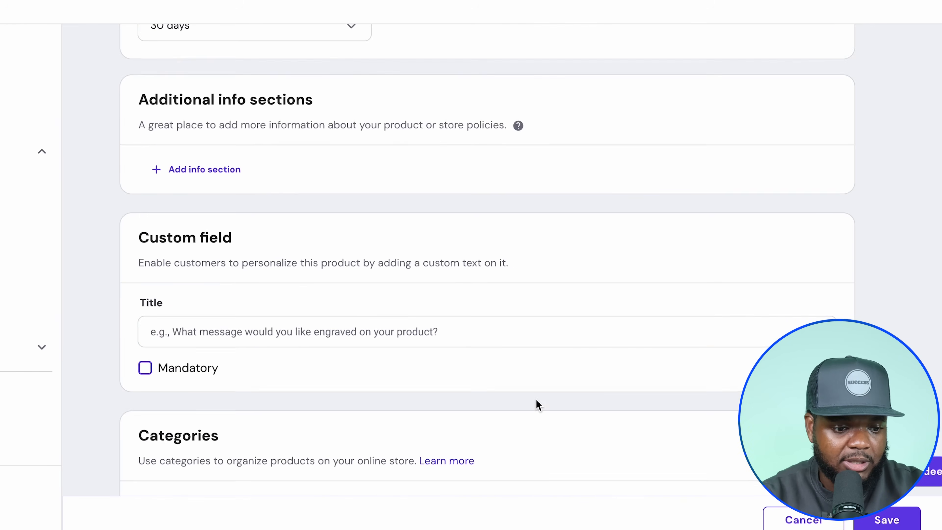
scroll(537, 404, up, 11)
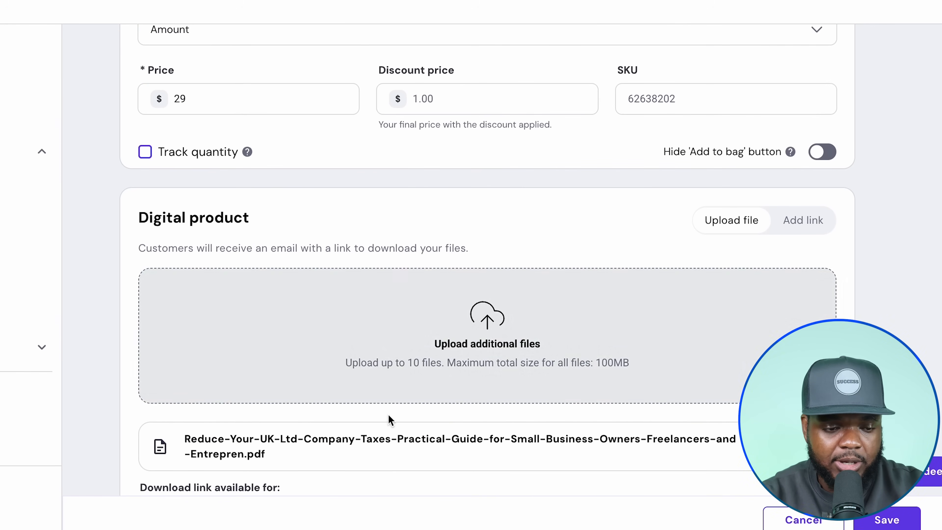
scroll(522, 435, up, 4)
click(210, 264)
key(BackSpace)
key(BackSpace)
text(19.)
text(99)
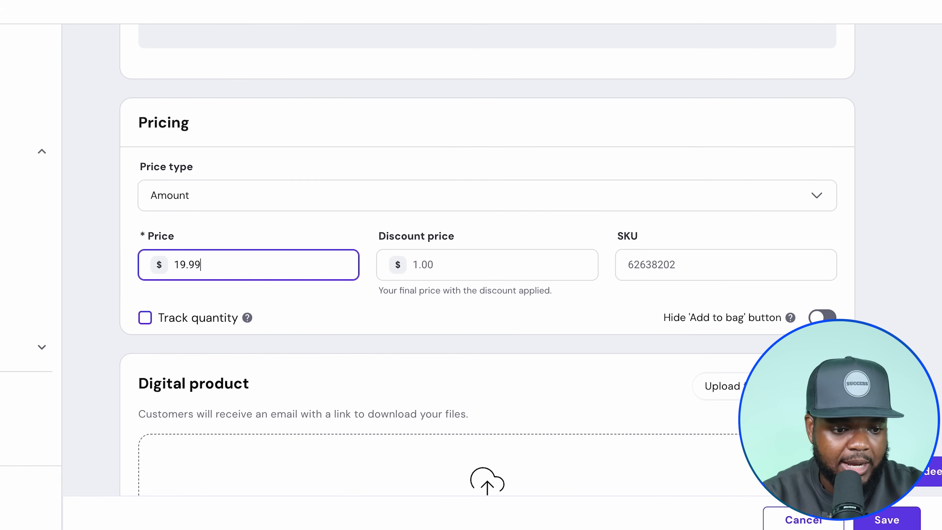
click(886, 520)
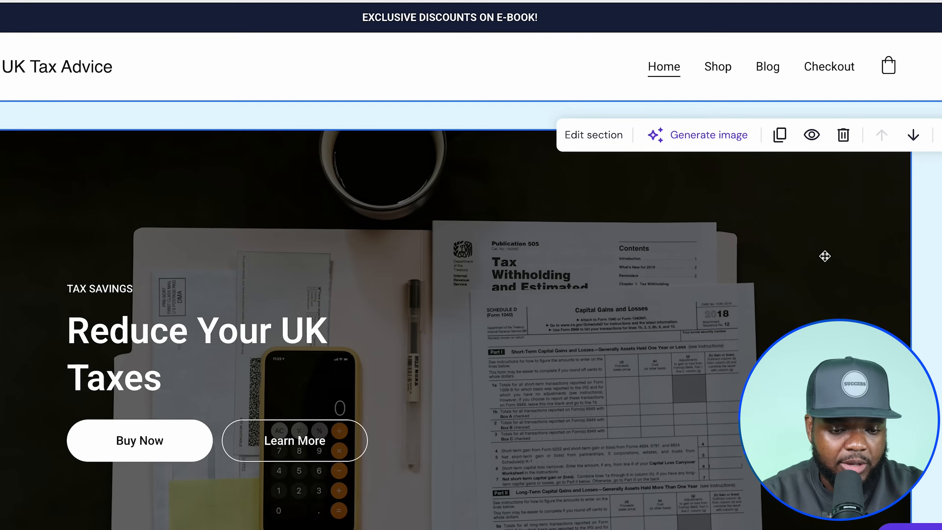
Step: Connect the page's product section to the Reduce Your UK Ltd Taxes Ebook product and close the section settings
scroll(797, 256, down, 10)
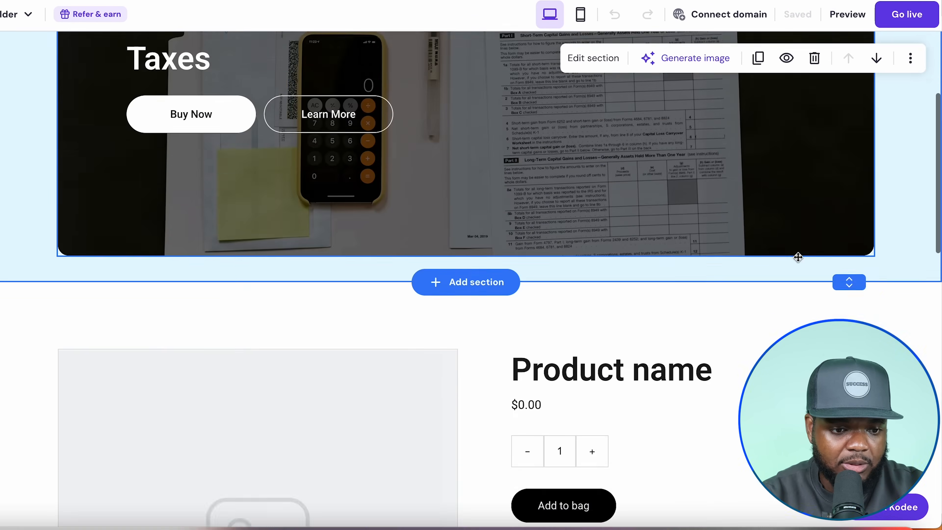
click(617, 148)
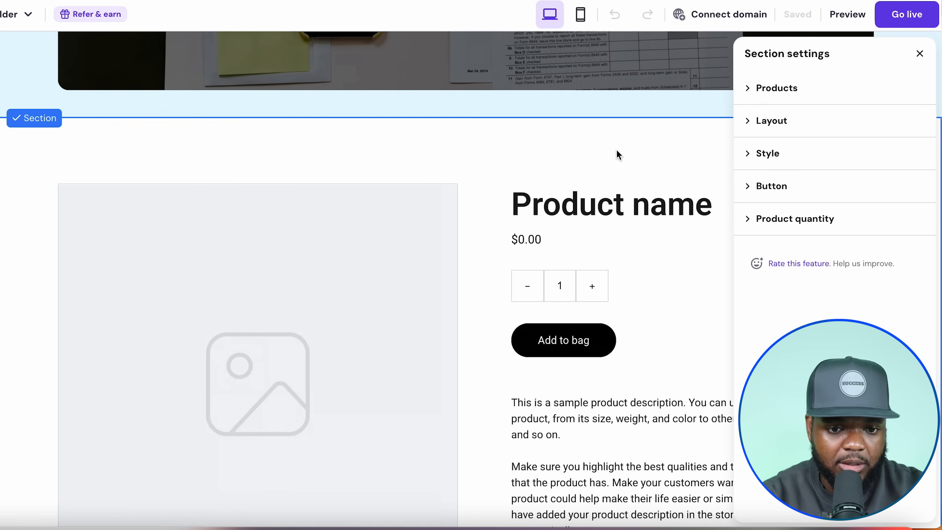
click(750, 88)
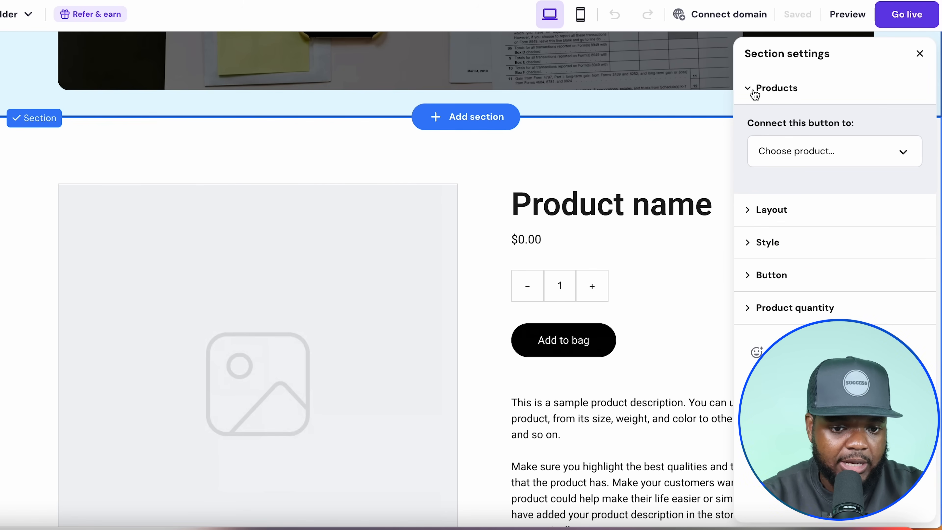
click(805, 145)
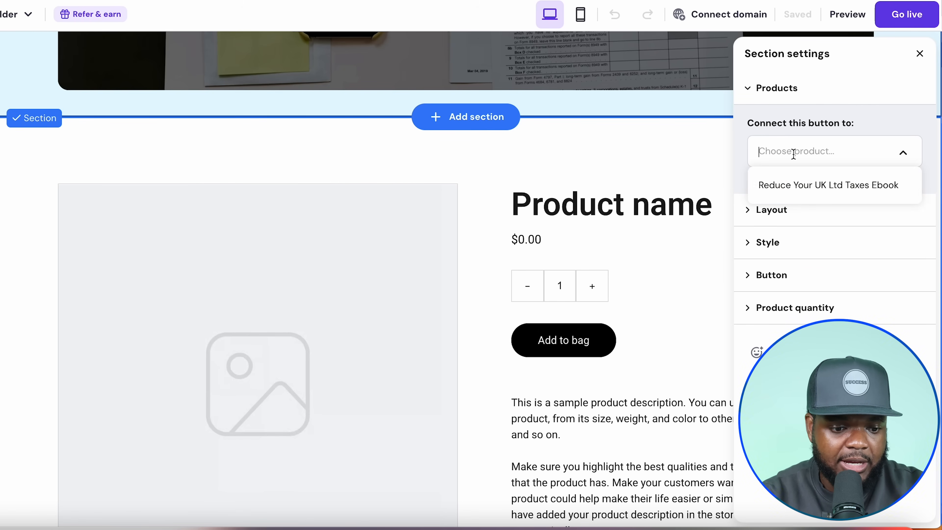
click(797, 191)
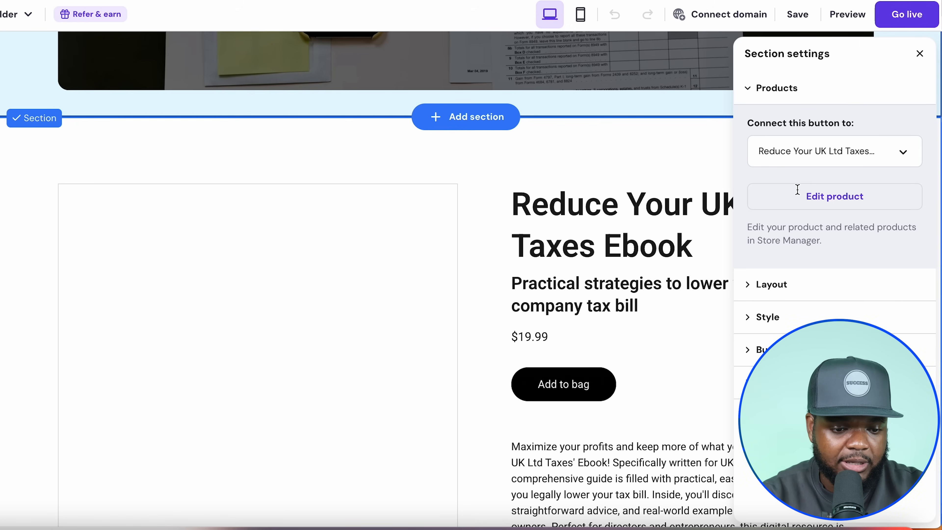
scroll(613, 190, down, 2)
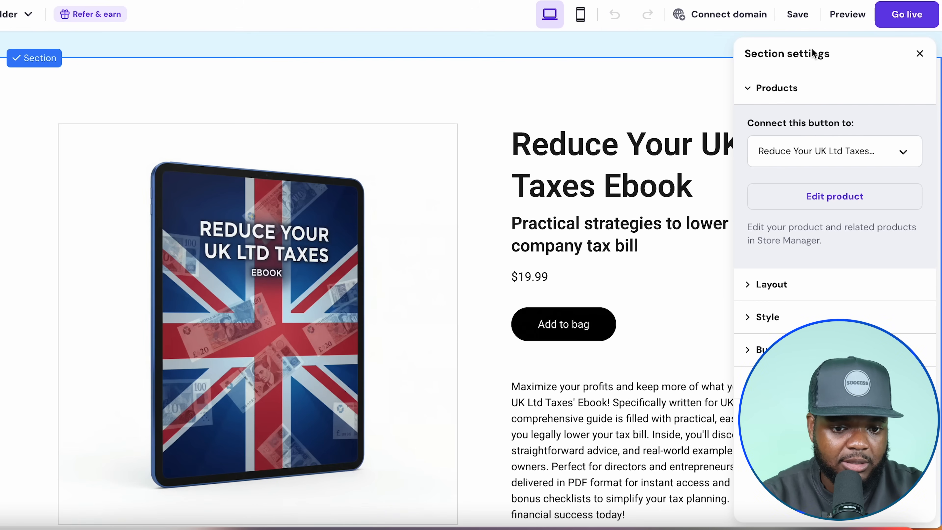
click(920, 54)
scroll(808, 293, down, 5)
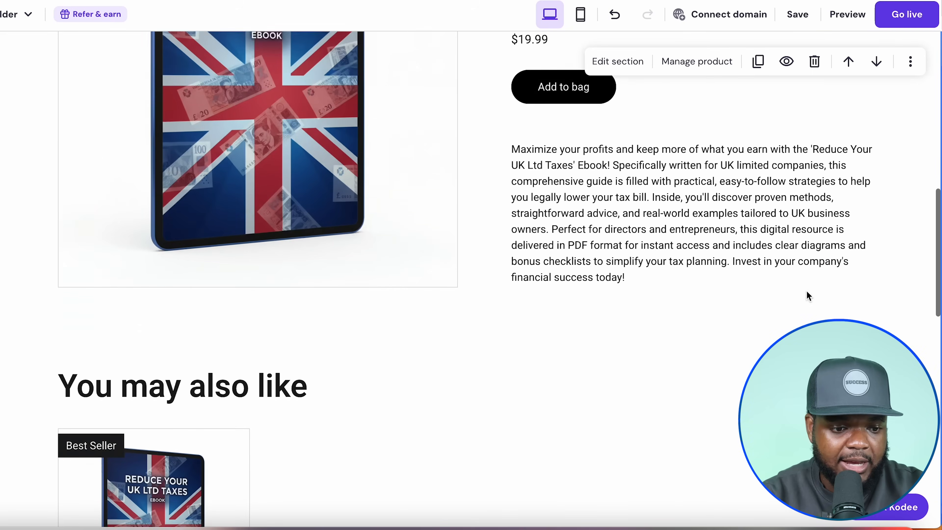
scroll(807, 295, up, 5)
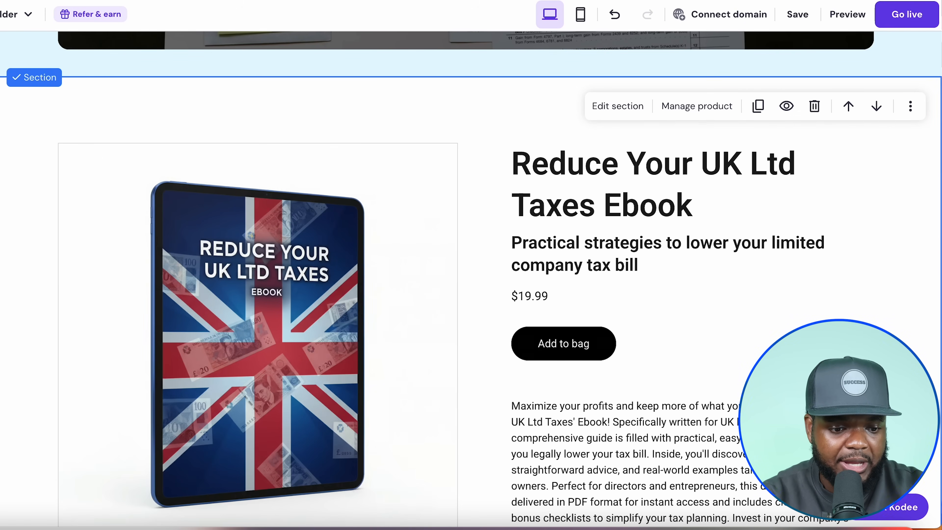
Step: Preview the website and scroll through the home page to review the product section
scroll(807, 295, up, 1)
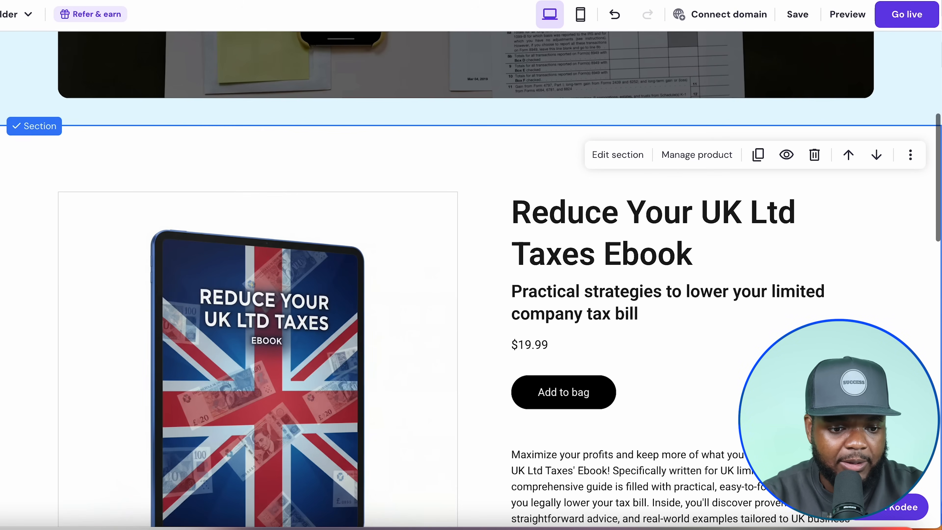
click(847, 23)
scroll(800, 194, down, 5)
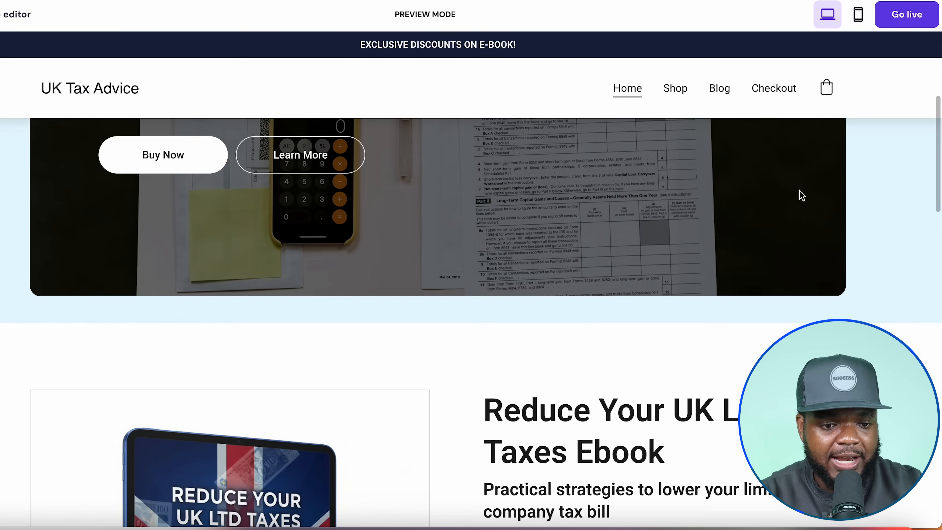
scroll(802, 195, down, 4)
scroll(802, 195, up, 9)
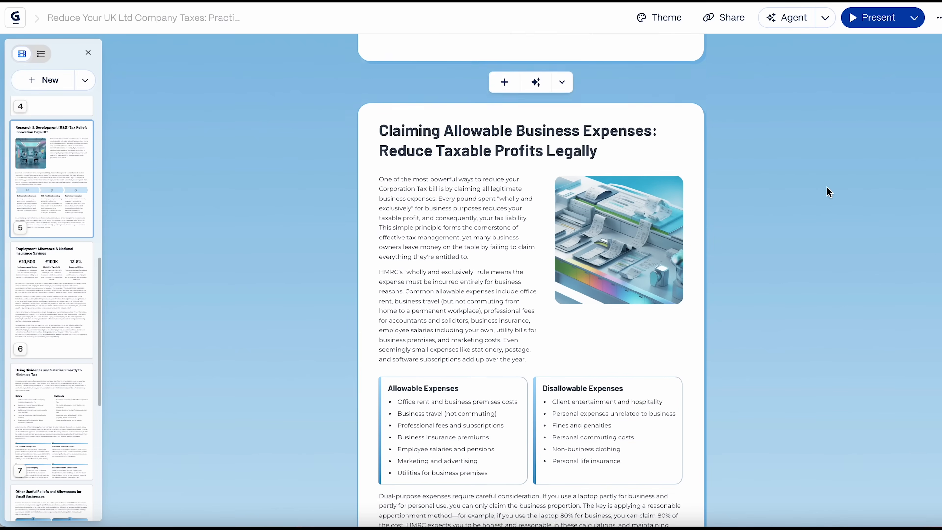
scroll(827, 189, down, 2)
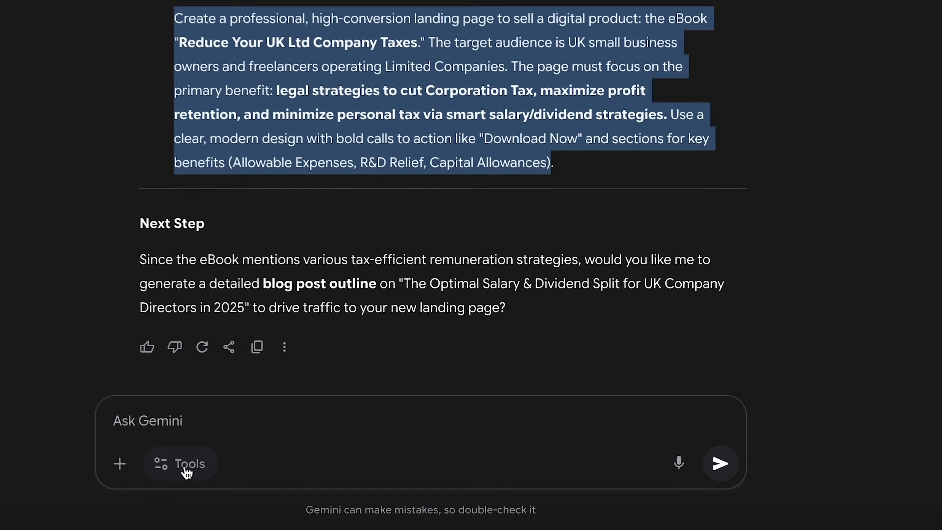
Step: In the Gemini Gem, switch to Create images and paste a prompt for a Reduce your UK LTD Taxes ebook cover on a tilted iPad
click(184, 466)
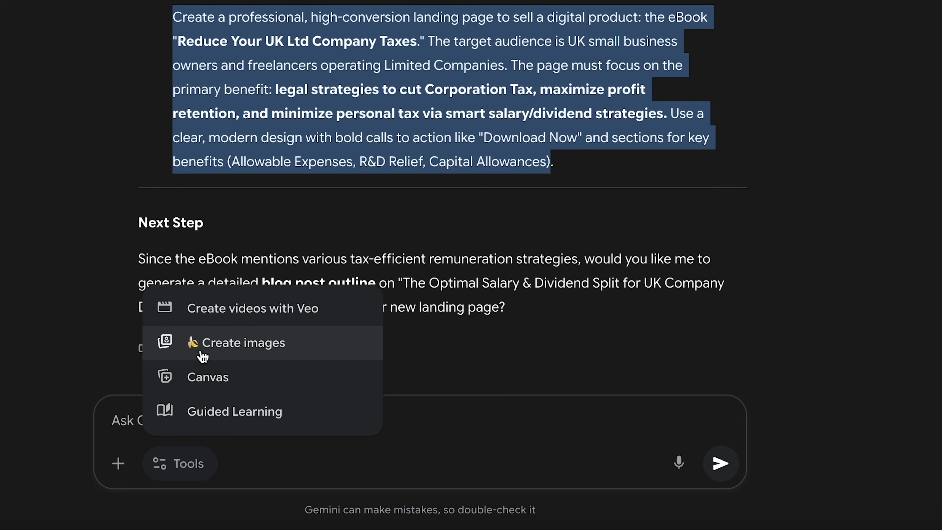
click(269, 351)
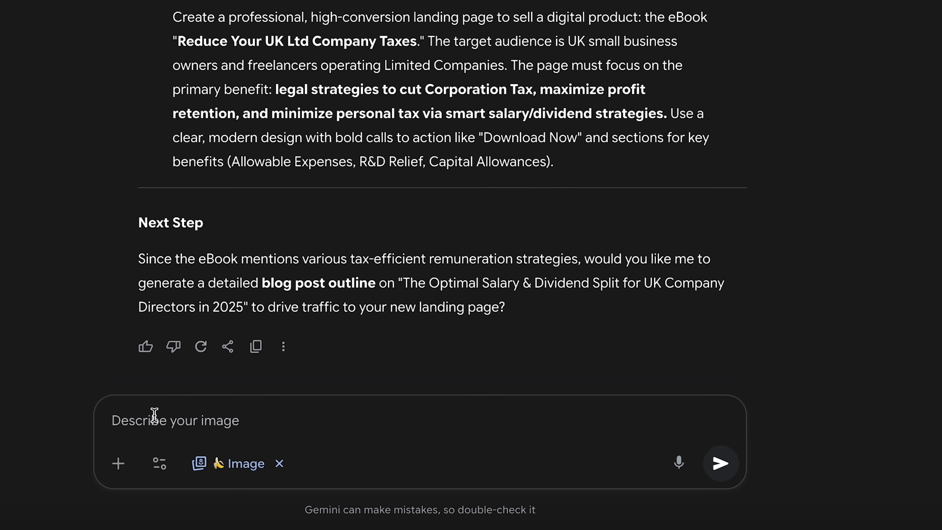
text(Create an ebook cover for me to use on the product page with the title "Reduce your UK LTD Taxes" ensure the ebook cover looks professional on a vertical iPad tablet and also ensure it has a white background and is slightly titled facing towards the right, ensure the ipad has a blue colour scheme for the background, use a Union Jack flag with £10,£20,£50 notes on the front of the ebook and also make sure in a subtle way - do not include any author name)
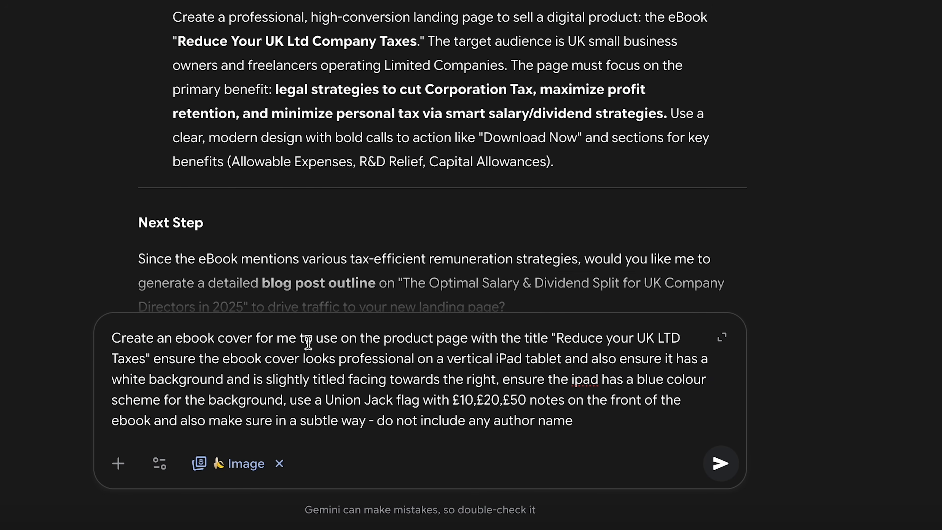
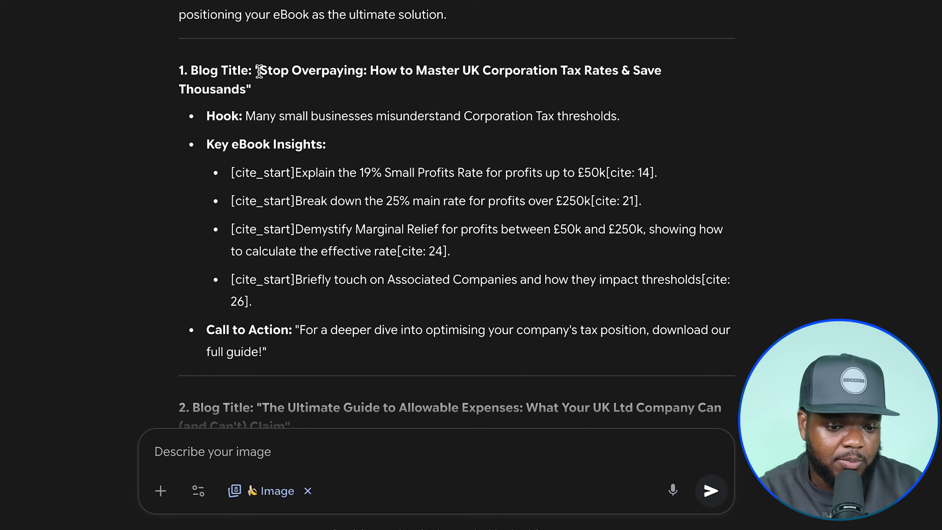
Step: Copy the first blog idea from the Gem's response and start a new blog post in the website builder
drag(261, 70, 241, 93)
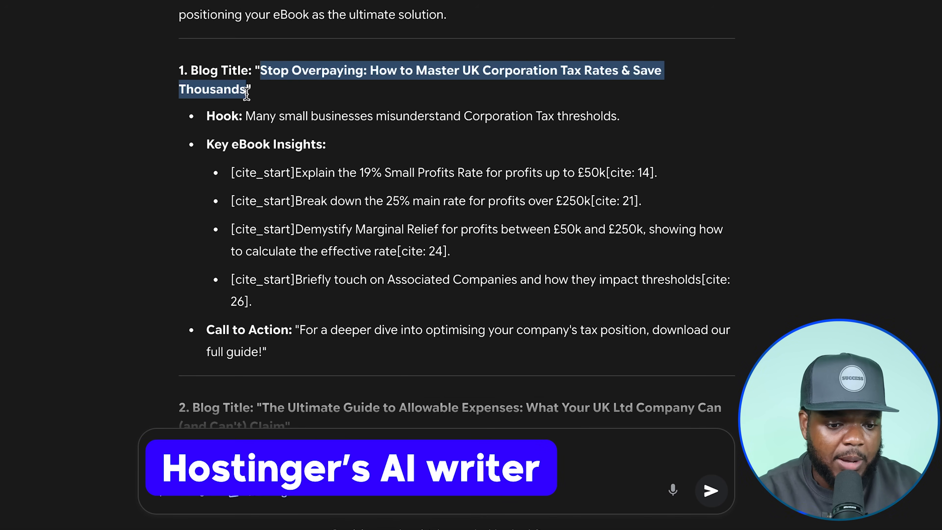
drag(246, 93, 315, 360)
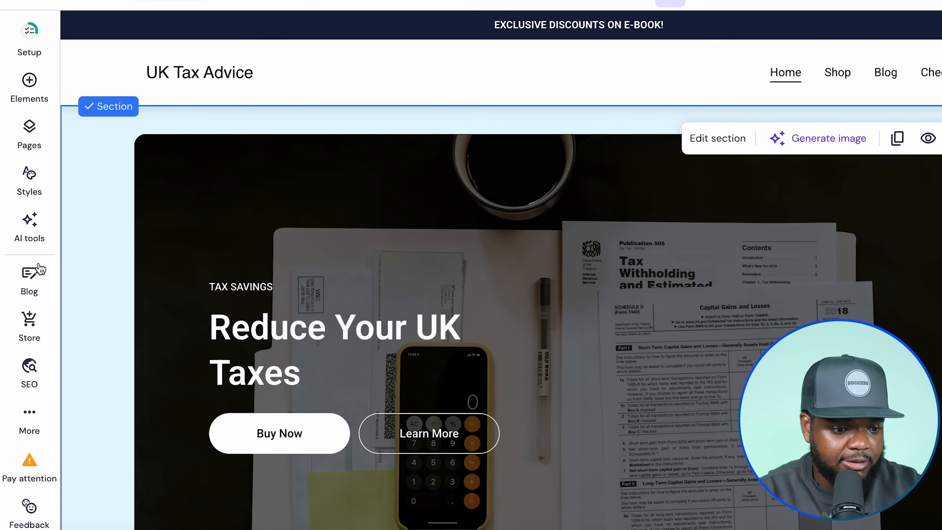
click(29, 283)
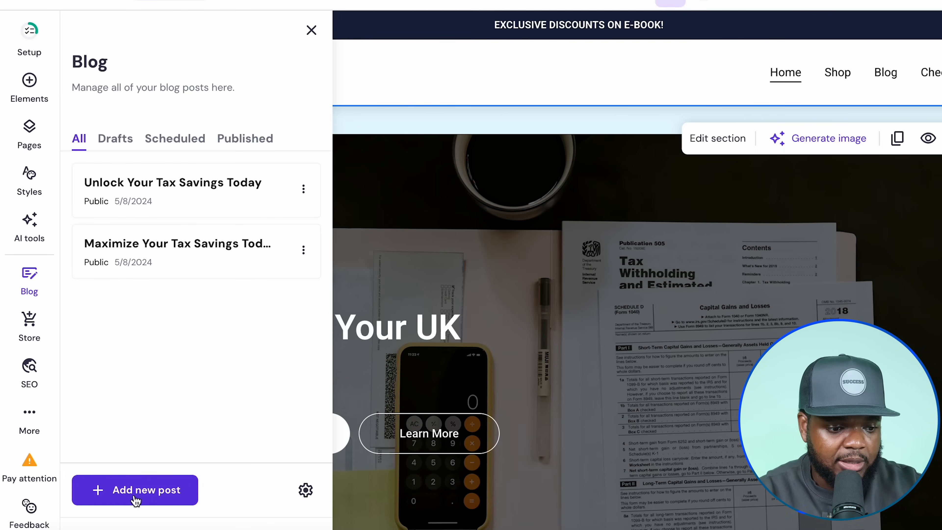
click(118, 501)
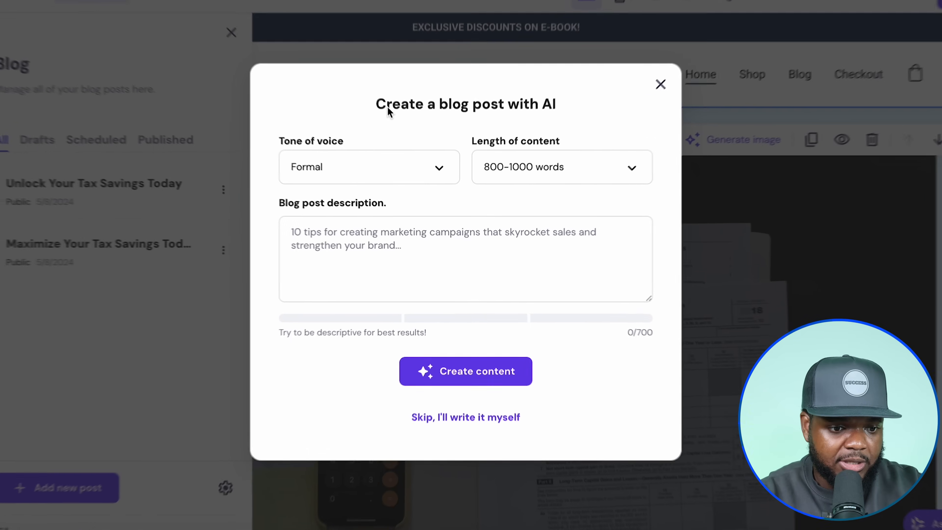
Step: Set the AI blog post's length of content to 800-1000 words, keeping a Formal tone
drag(456, 102, 552, 108)
click(531, 112)
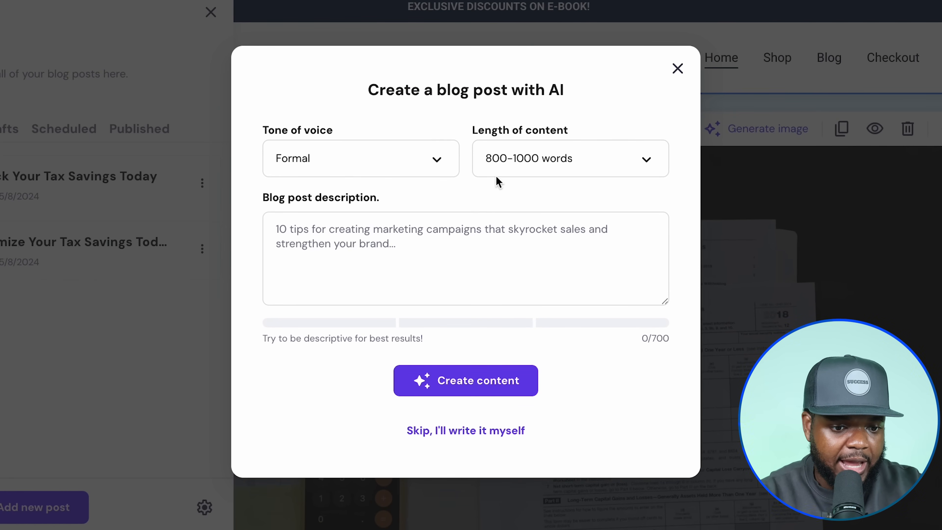
click(590, 174)
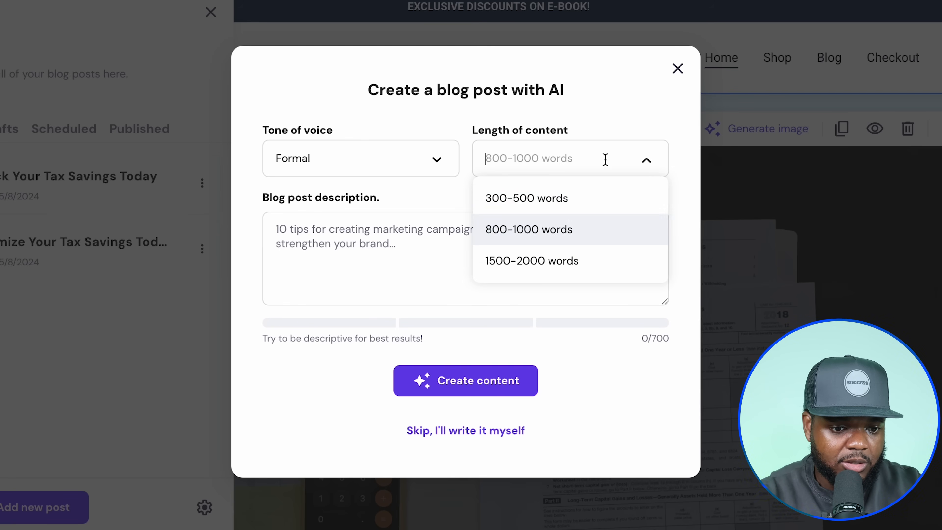
click(359, 117)
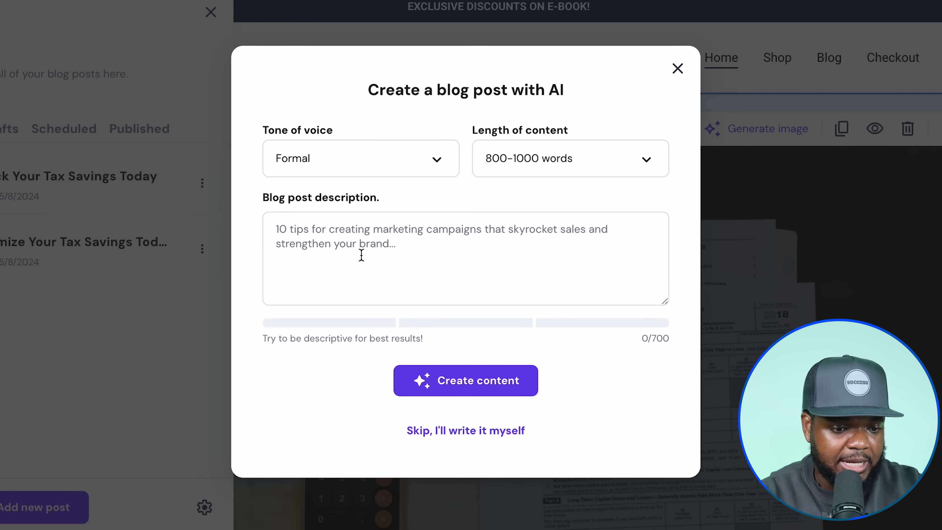
Step: Paste the copied blog idea as the blog post description and generate the post content
click(308, 240)
text(Stop Overpaying: How to Master UK Corporation Tax Rates & Save Thousands" Hook: Many small businesses misunderstand Corporation Tax thresholds.  Key eBook Insights:  Explain the 19% Small Profits Rate for profits up to £50k.  Break down the 25% main rate for profits over £250k.  Demystify Marginal Relief for profits between £50k and £250k, showing how to calculate the effective rate.  Briefly touch on Associated Companies and how they impact thresholds.  Call to Action: "For a deeper dive into optimising your company's tax position, download our full guide!")
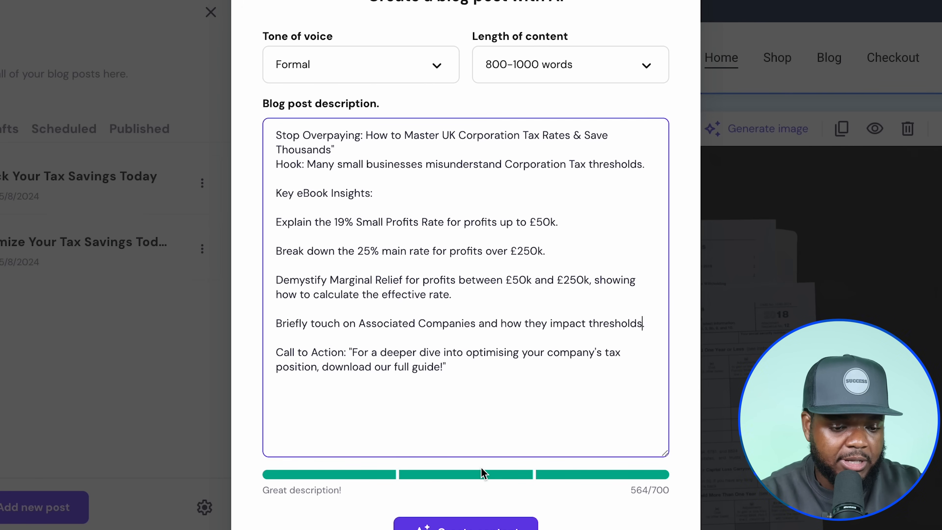
scroll(474, 418, down, 2)
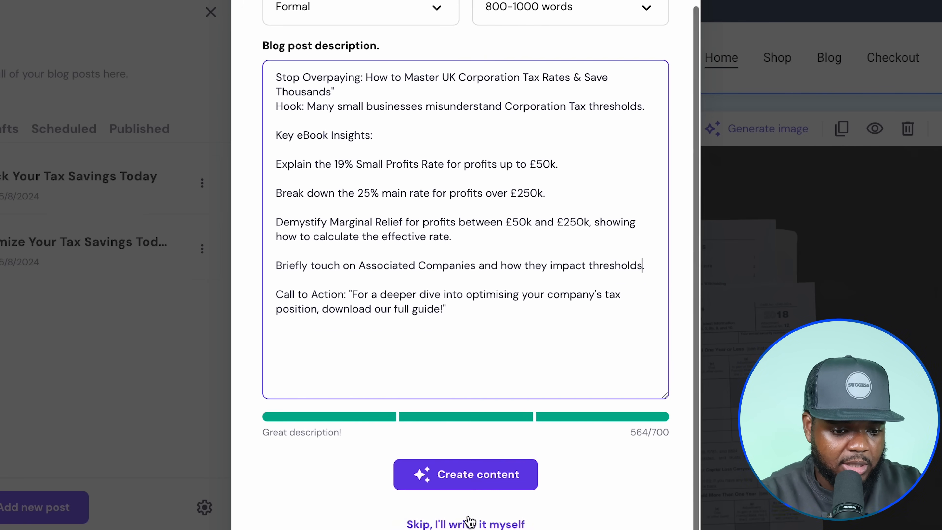
click(471, 479)
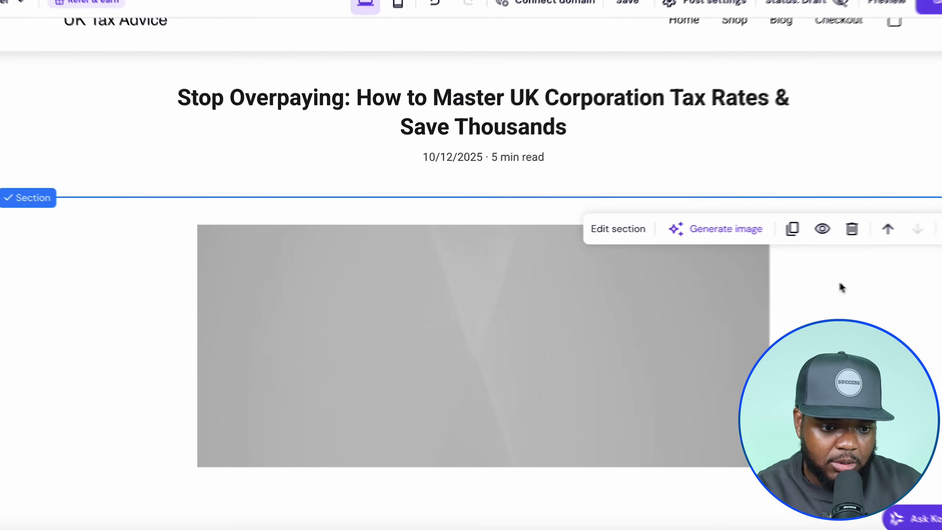
Step: Scroll through the generated blog post to review its sections
scroll(809, 286, down, 5)
scroll(810, 285, down, 15)
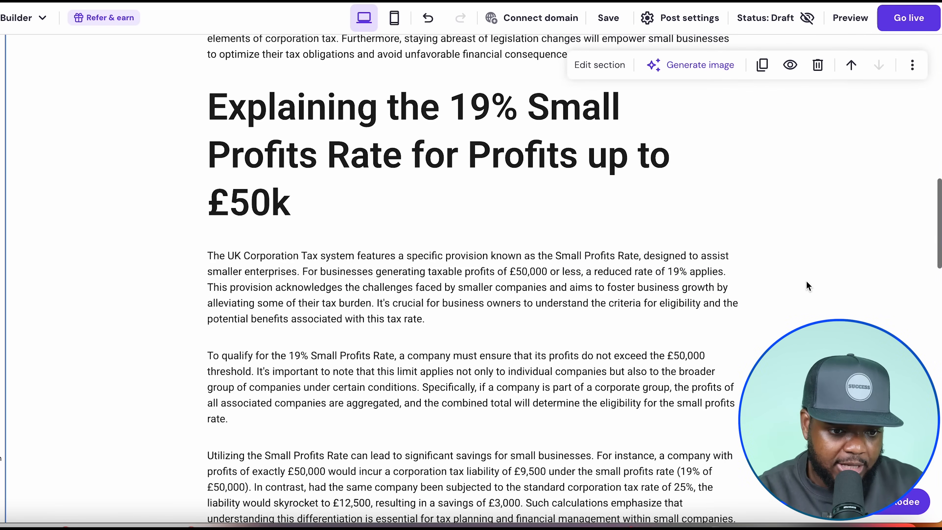
scroll(807, 282, down, 12)
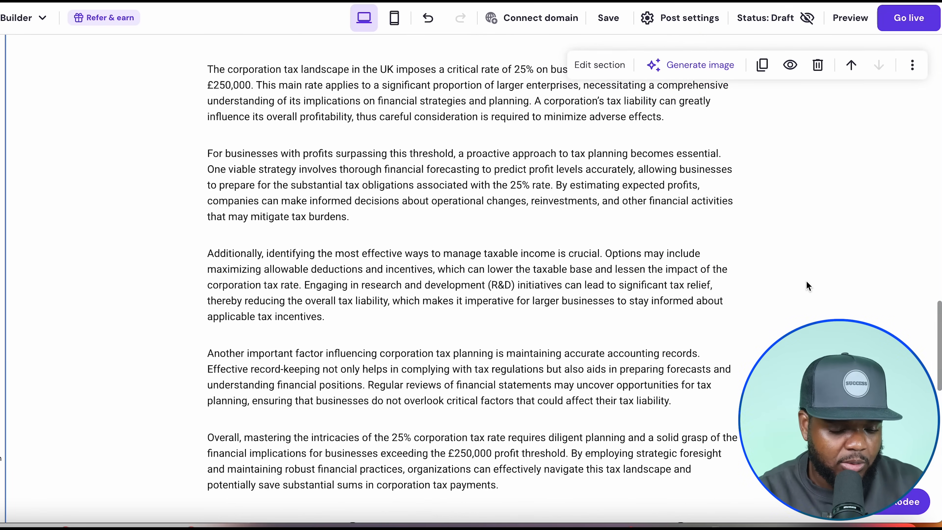
scroll(806, 281, down, 7)
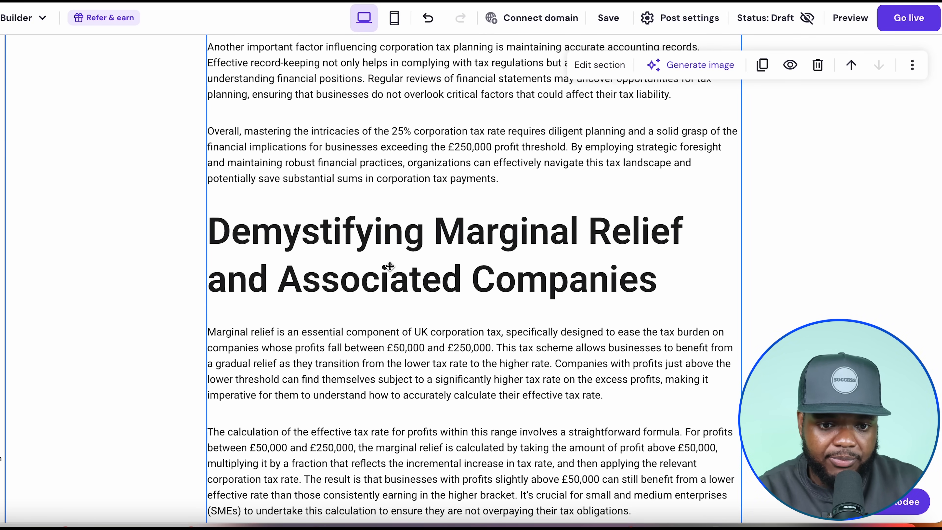
scroll(393, 256, up, 15)
scroll(400, 245, down, 20)
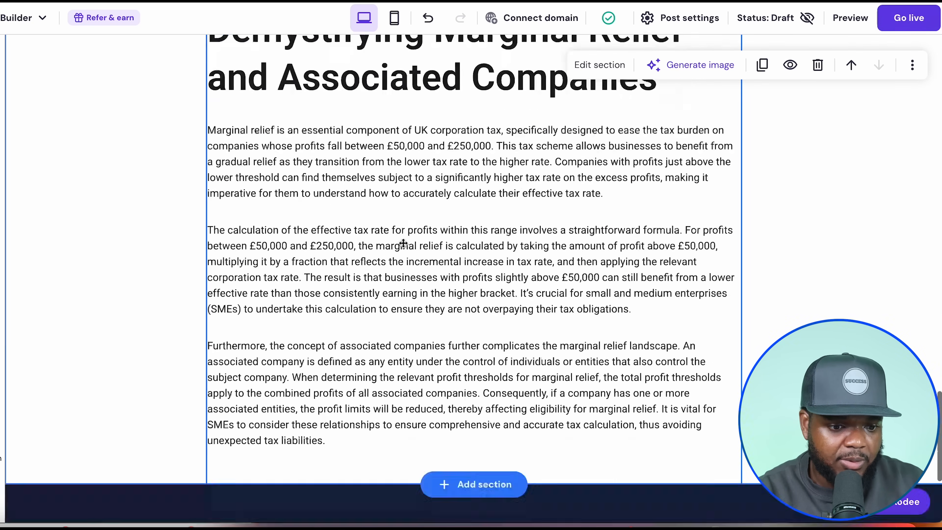
scroll(403, 243, up, 20)
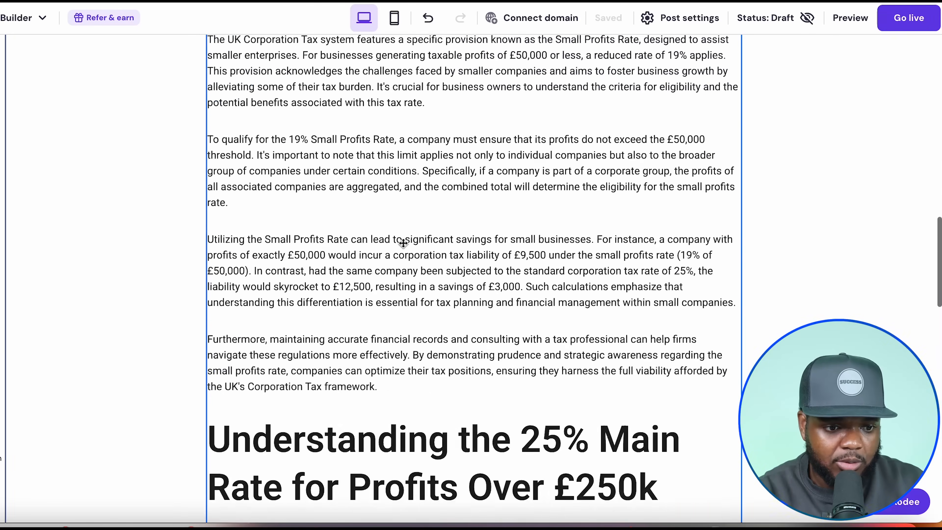
scroll(402, 243, up, 20)
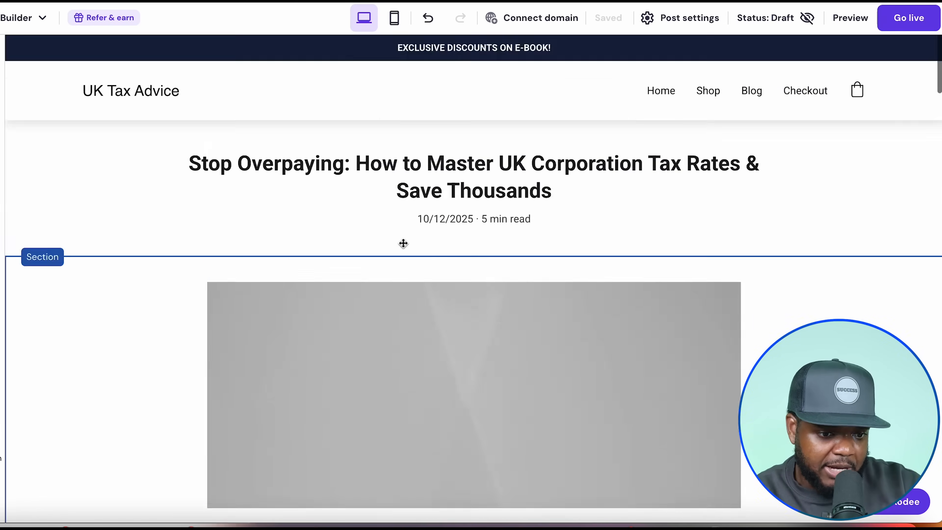
scroll(278, 285, down, 3)
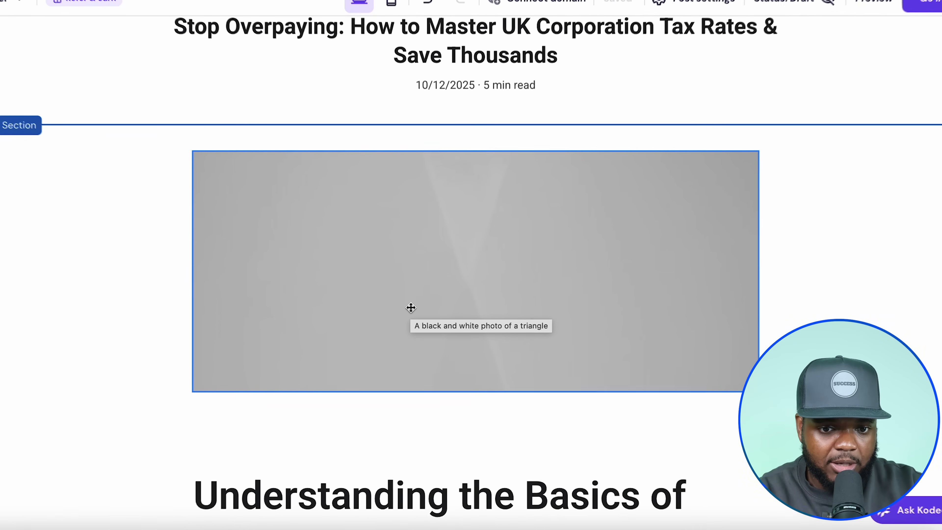
Step: Replace the blog post's placeholder image with a free stock photo of a laptop on a desk, found by searching taxes
click(498, 235)
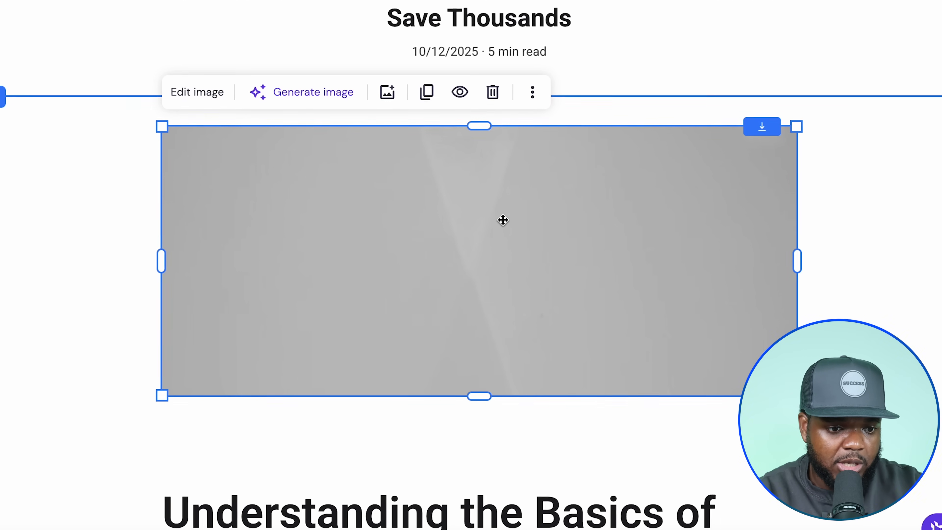
click(210, 100)
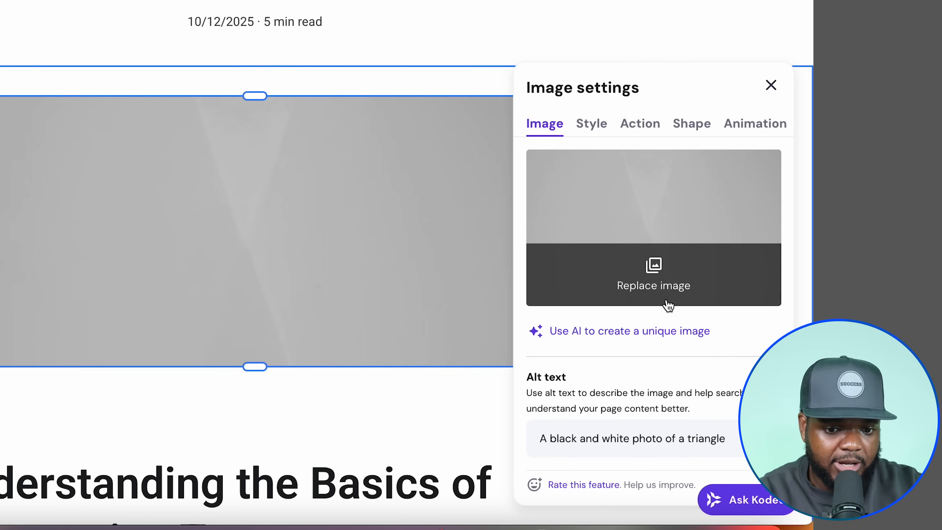
click(655, 274)
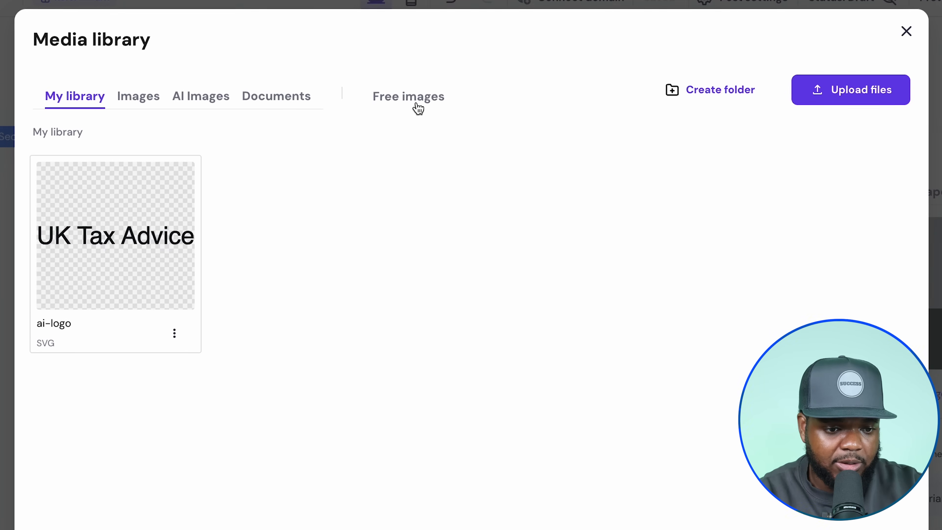
click(404, 107)
text(tax)
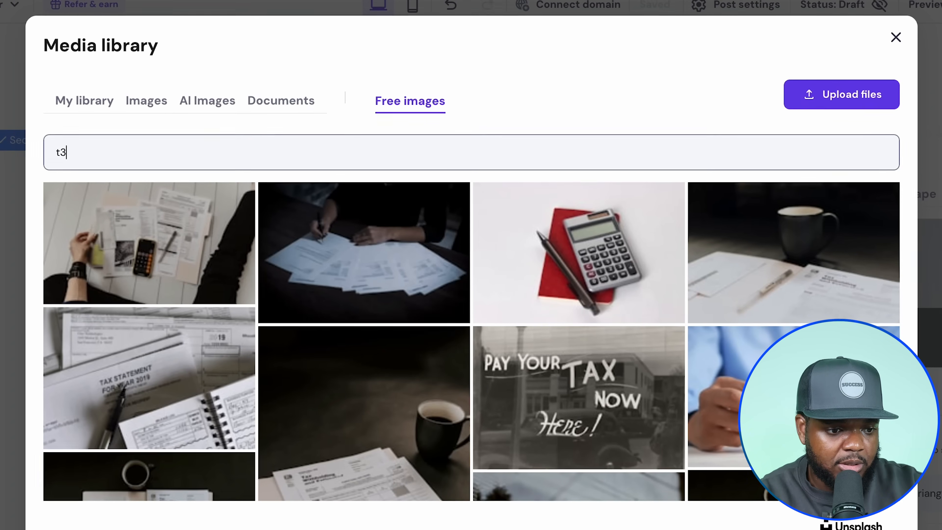
text(es)
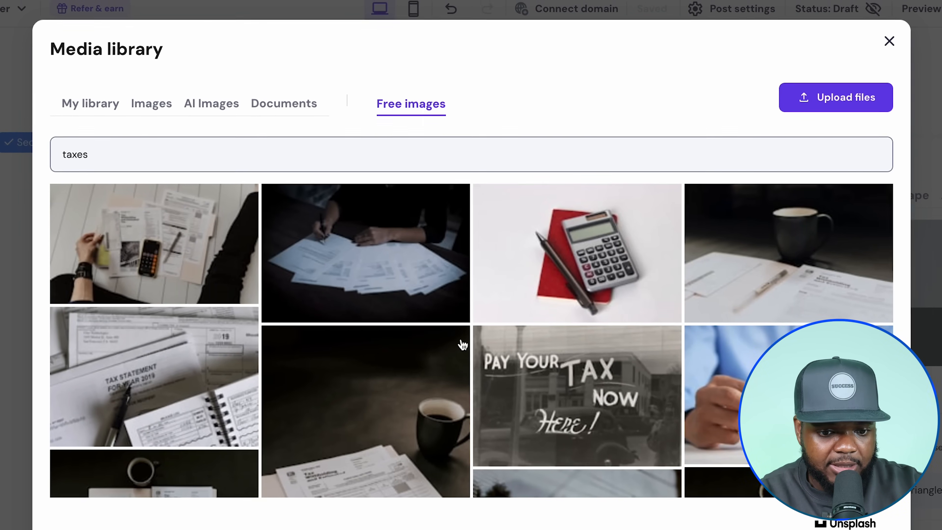
scroll(501, 299, down, 3)
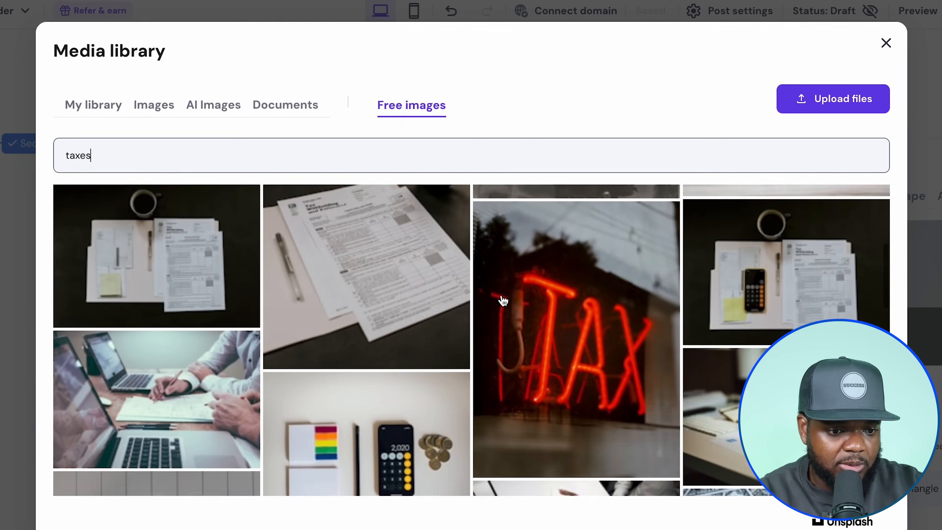
scroll(503, 301, down, 5)
scroll(503, 300, down, 18)
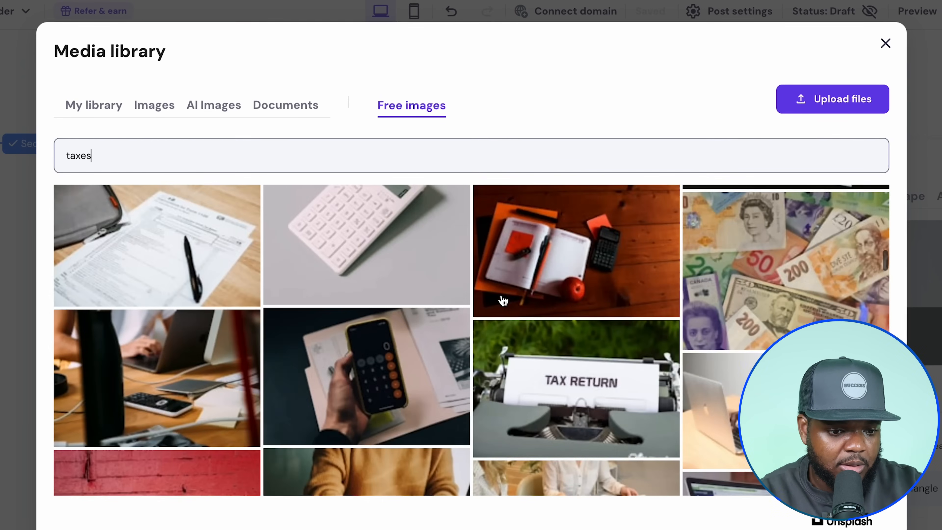
scroll(503, 300, up, 15)
scroll(503, 301, up, 2)
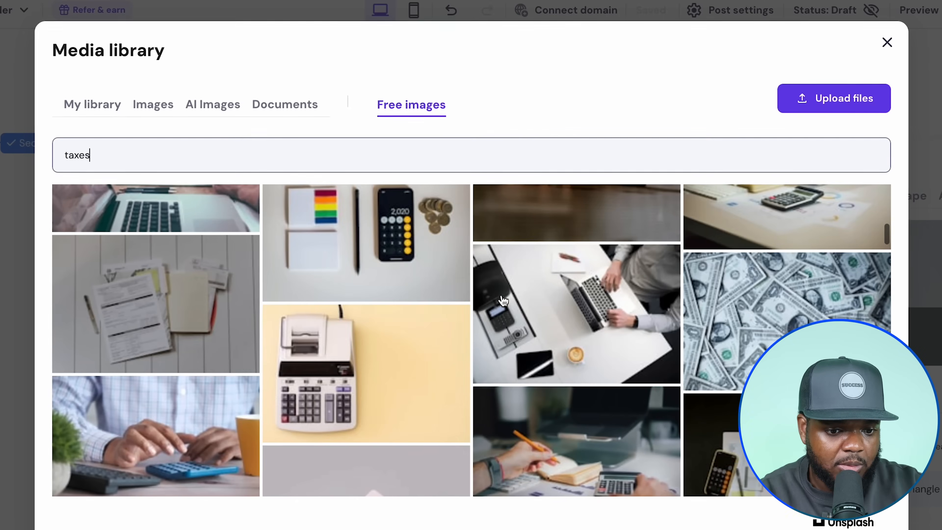
click(587, 302)
click(830, 524)
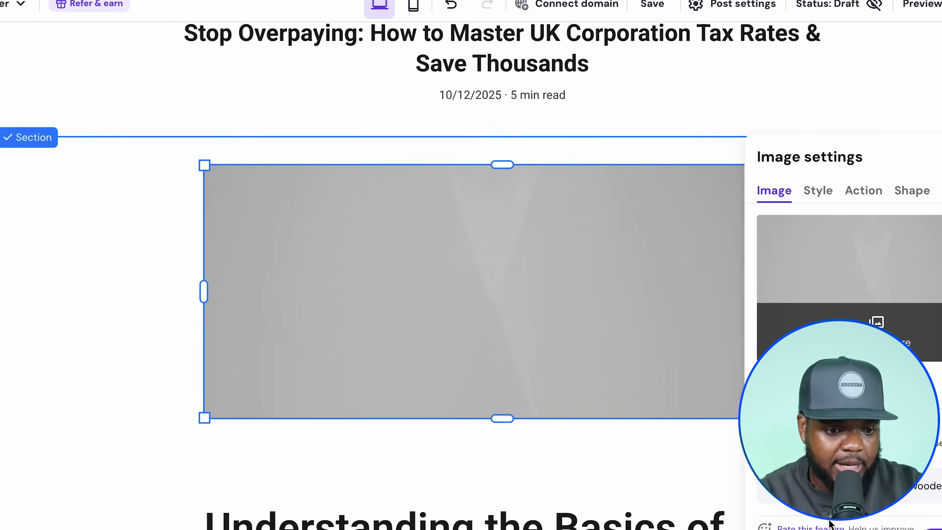
click(830, 524)
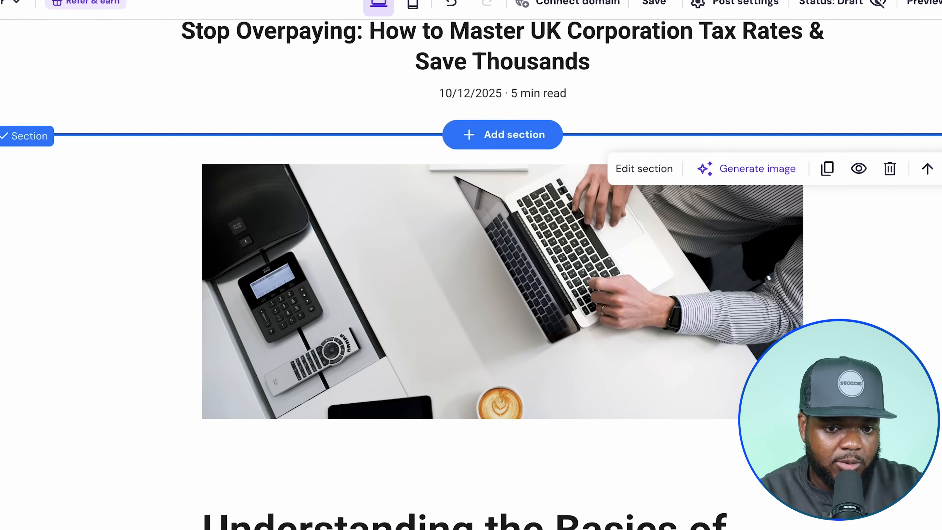
Step: Preview the blog post and scroll through it
click(921, 4)
scroll(860, 310, down, 15)
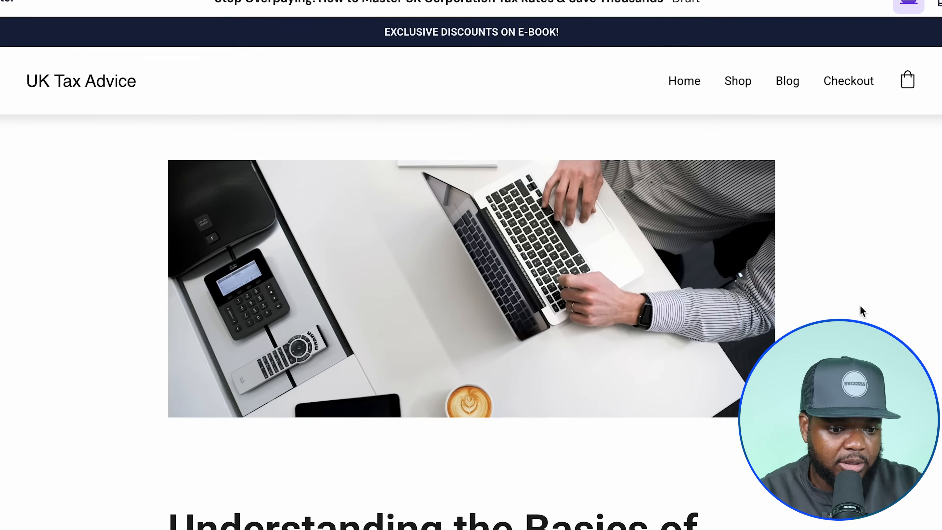
scroll(865, 311, down, 10)
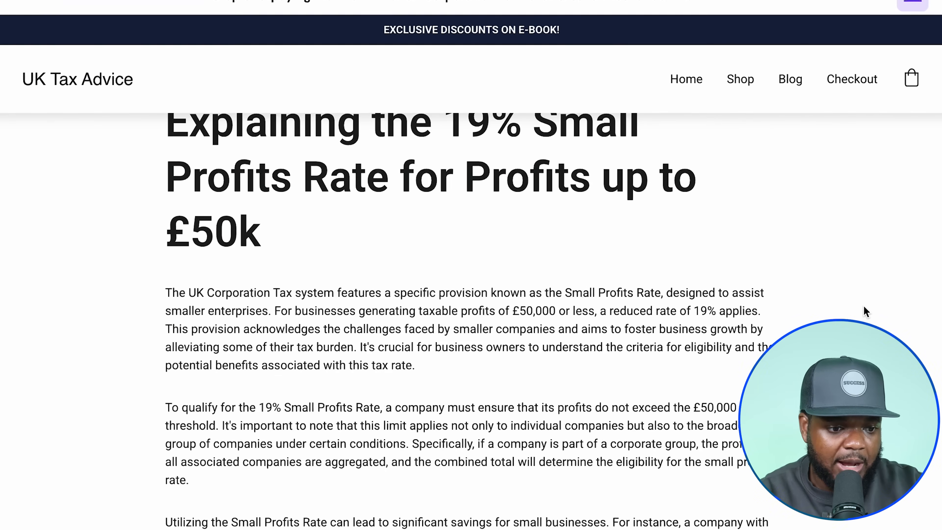
scroll(864, 310, down, 10)
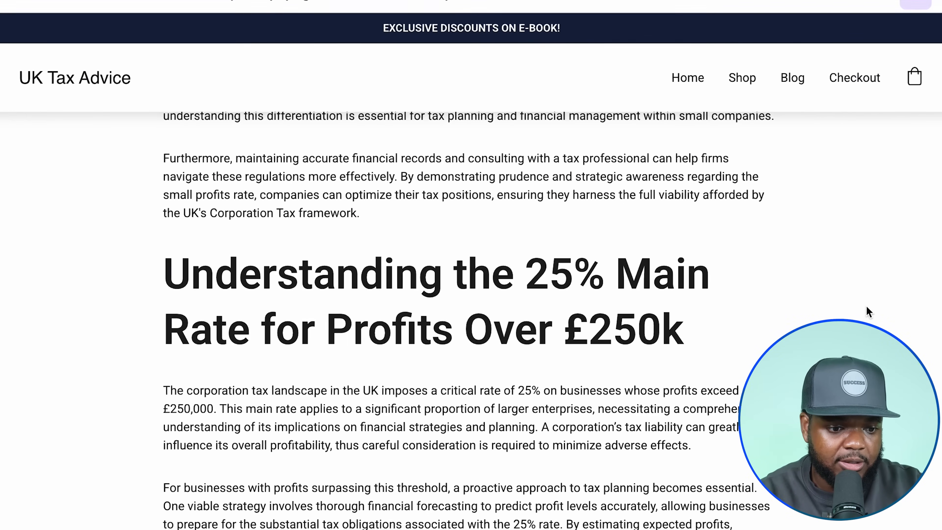
scroll(866, 307, down, 10)
scroll(867, 307, down, 10)
scroll(869, 312, up, 10)
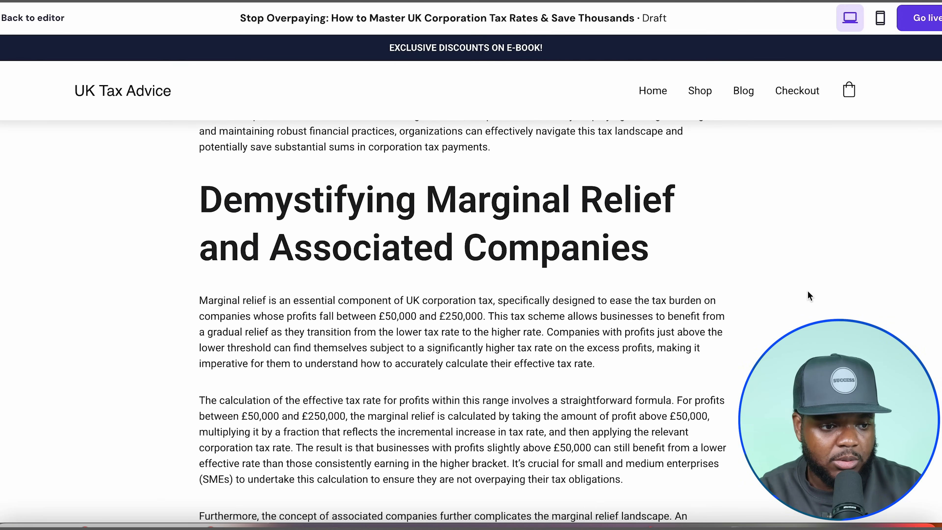
scroll(810, 296, up, 15)
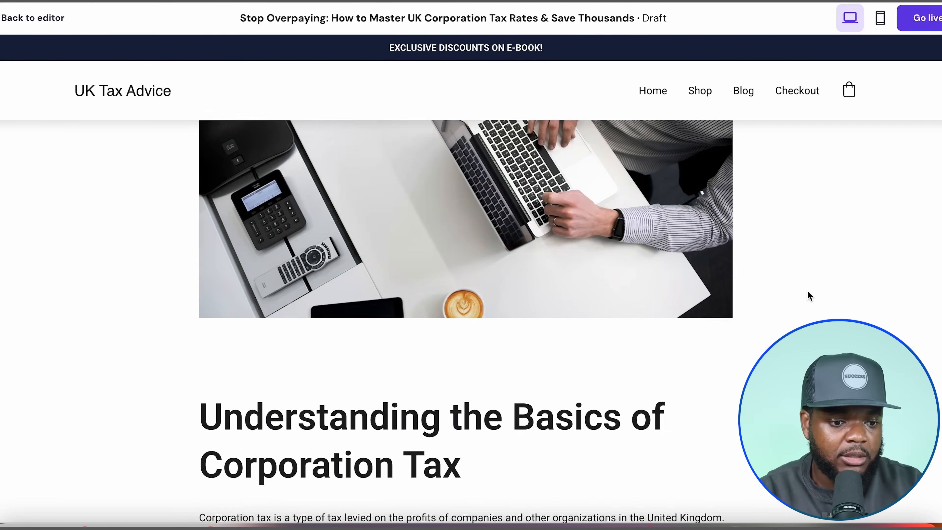
scroll(810, 296, up, 4)
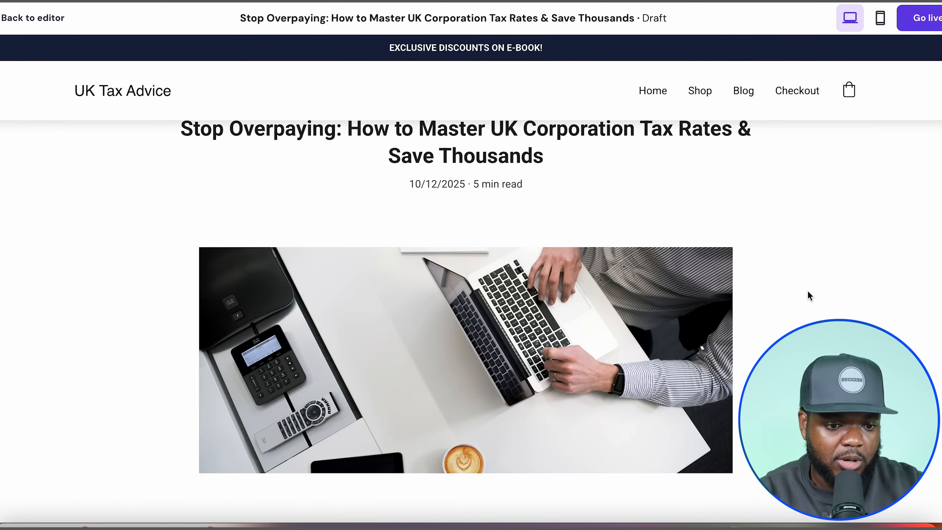
scroll(810, 296, up, 1)
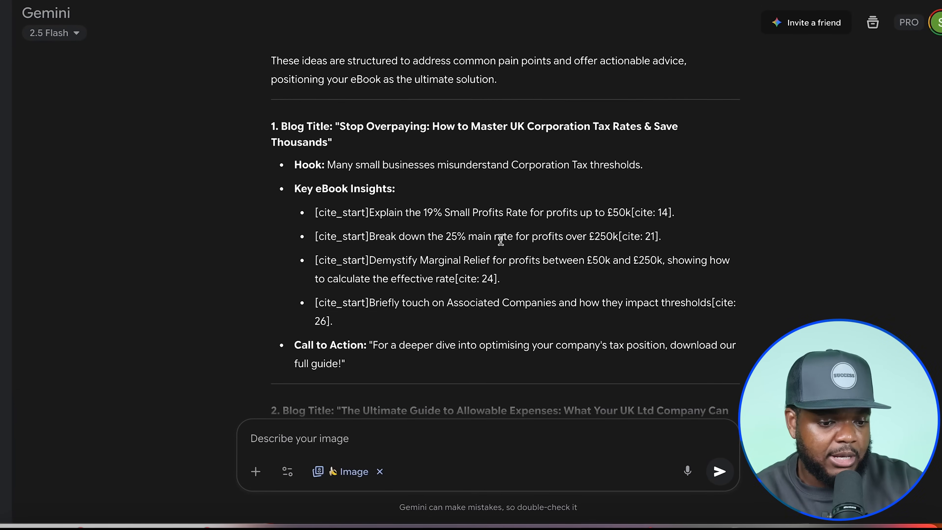
Step: Prompt the Gem for an Instagram quote image with a book tip over a UK LTD company background, then open the result
scroll(505, 243, down, 20)
scroll(392, 312, down, 15)
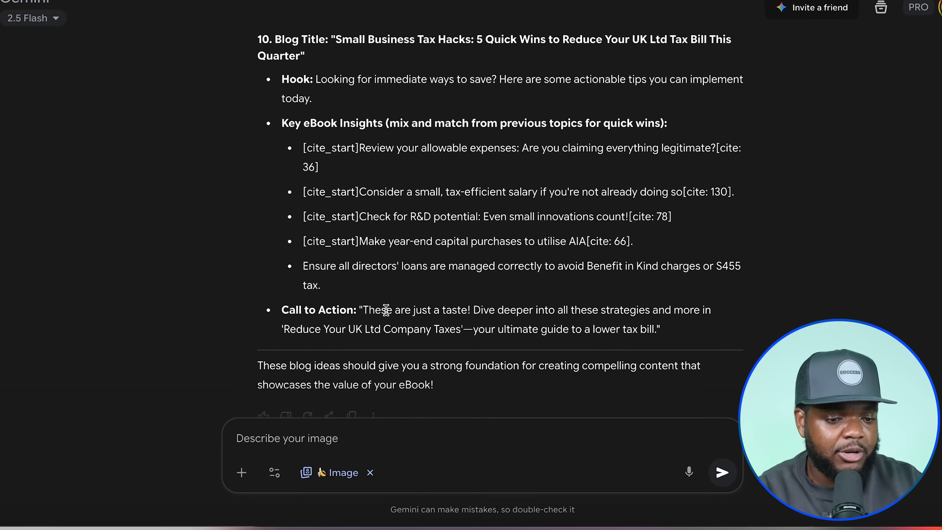
scroll(382, 308, down, 1)
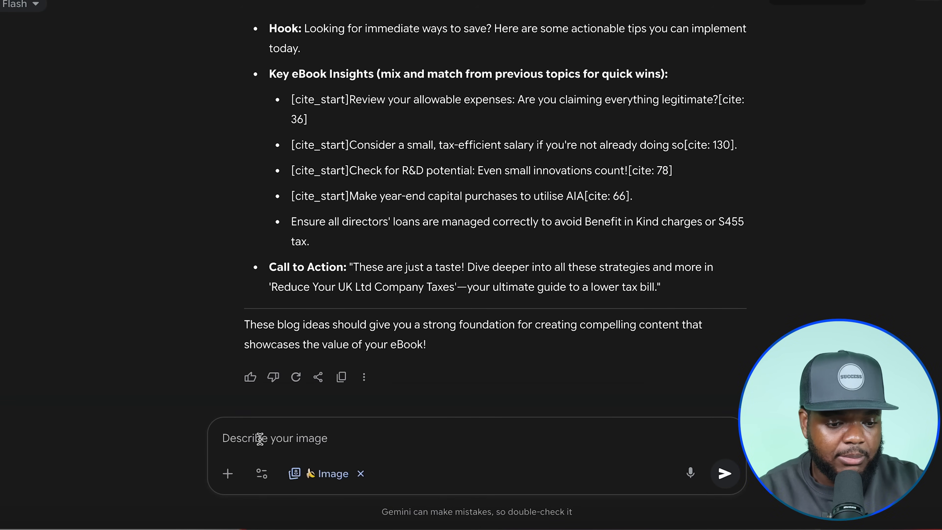
text(I need you to create organic instagram content to help me promote this book, ensure the image is a quote that has a tip from the book with a background that relates to a UK LTD company)
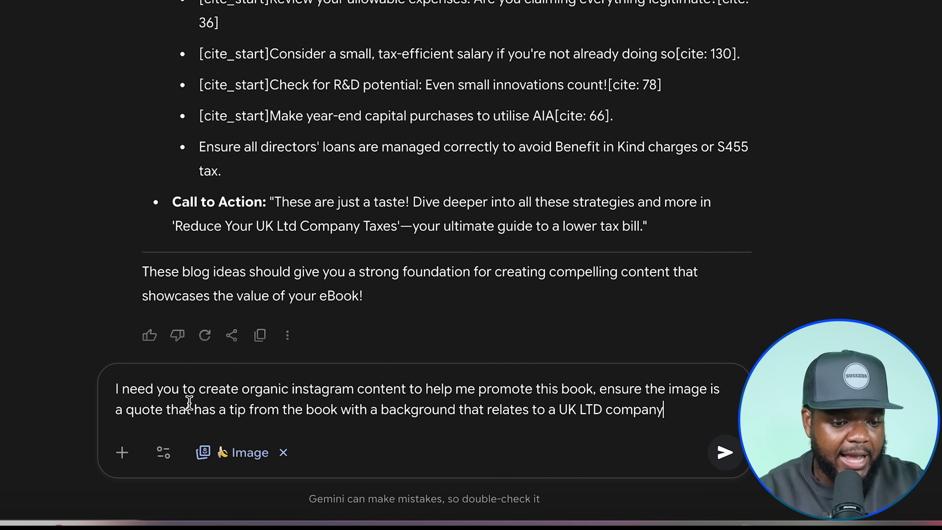
click(305, 405)
text(e)
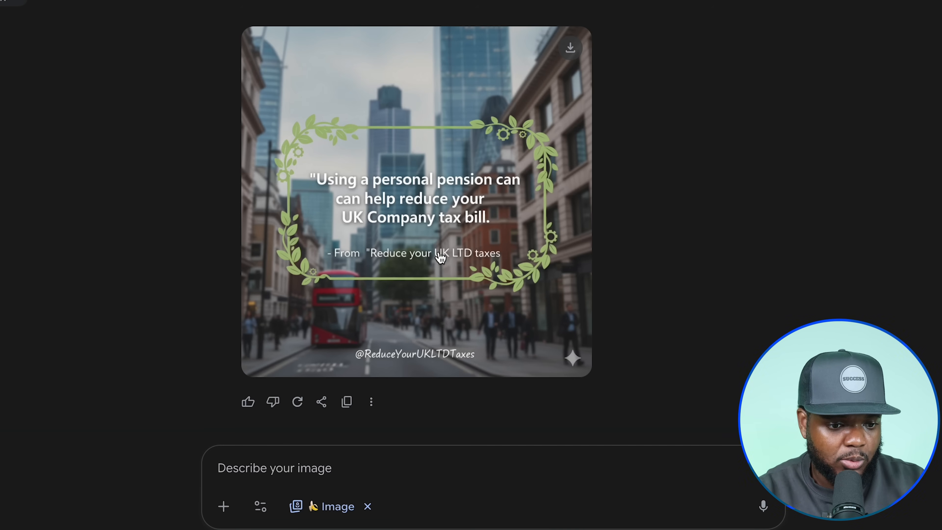
click(429, 238)
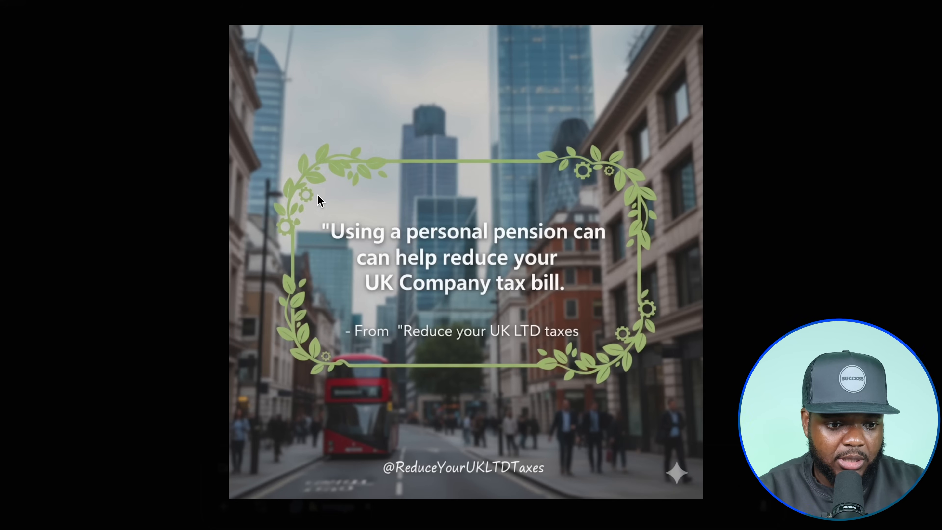